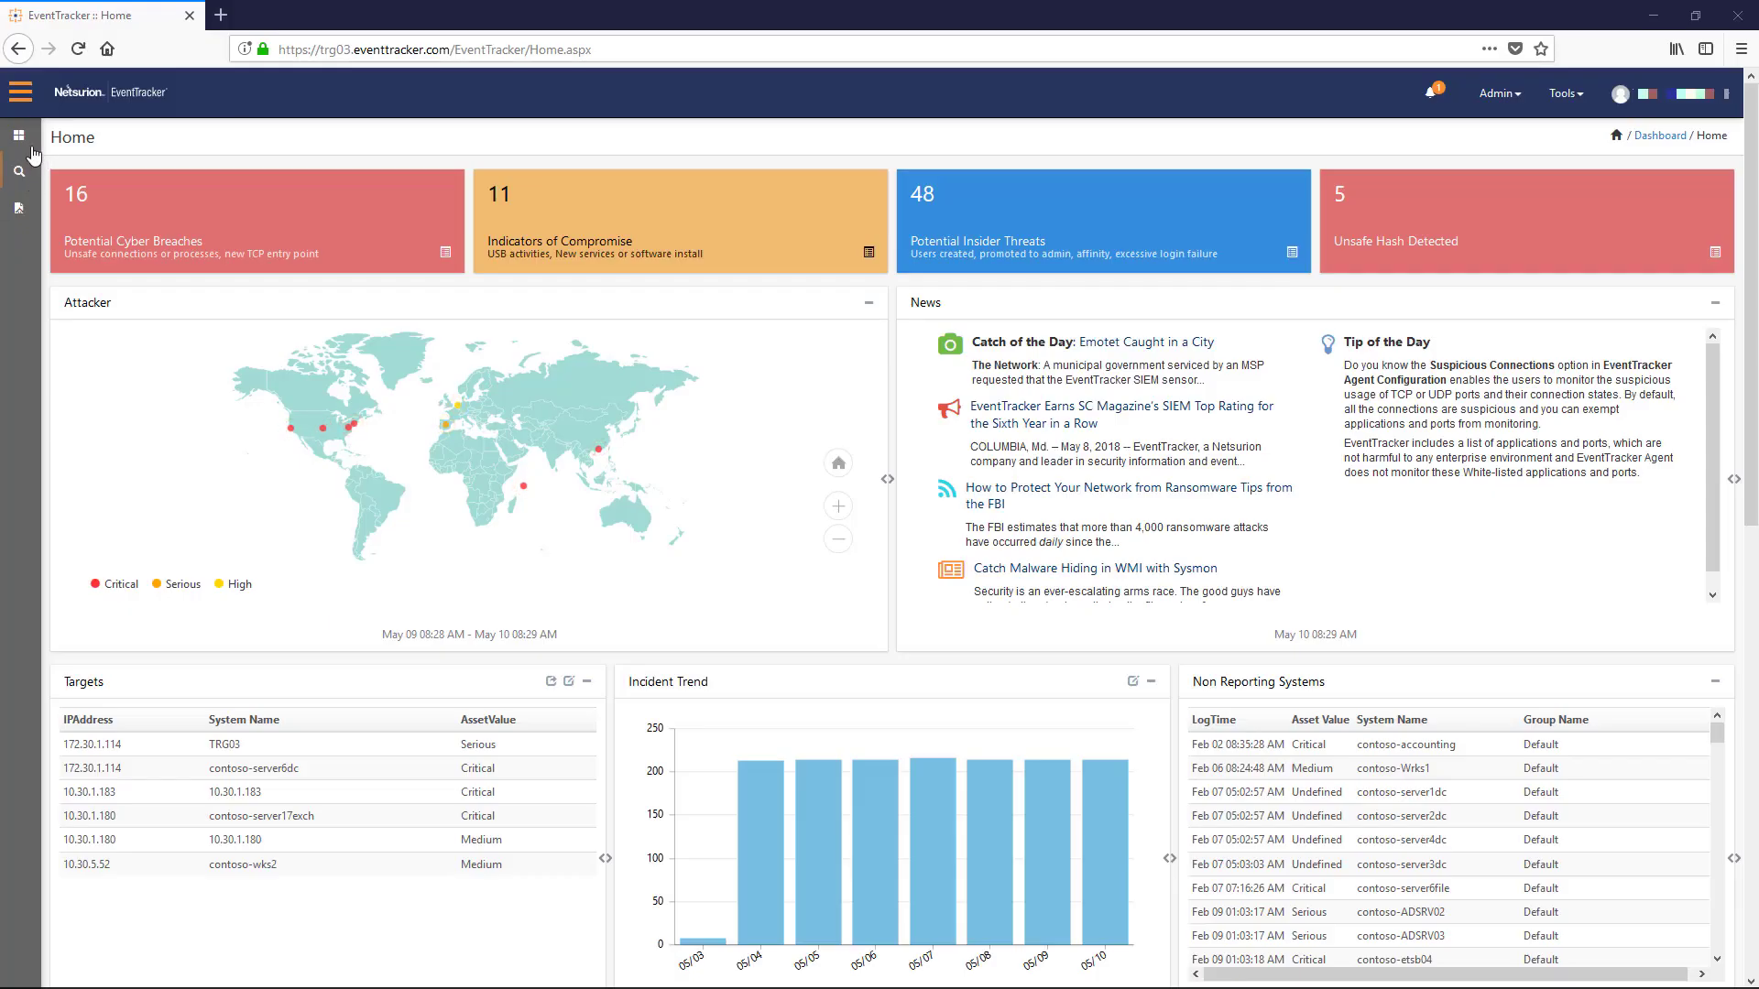
- Go to Threats and show the Unknown processes breakdown on the Processes tab
mouse_move(18, 135)
left_click(94, 209)
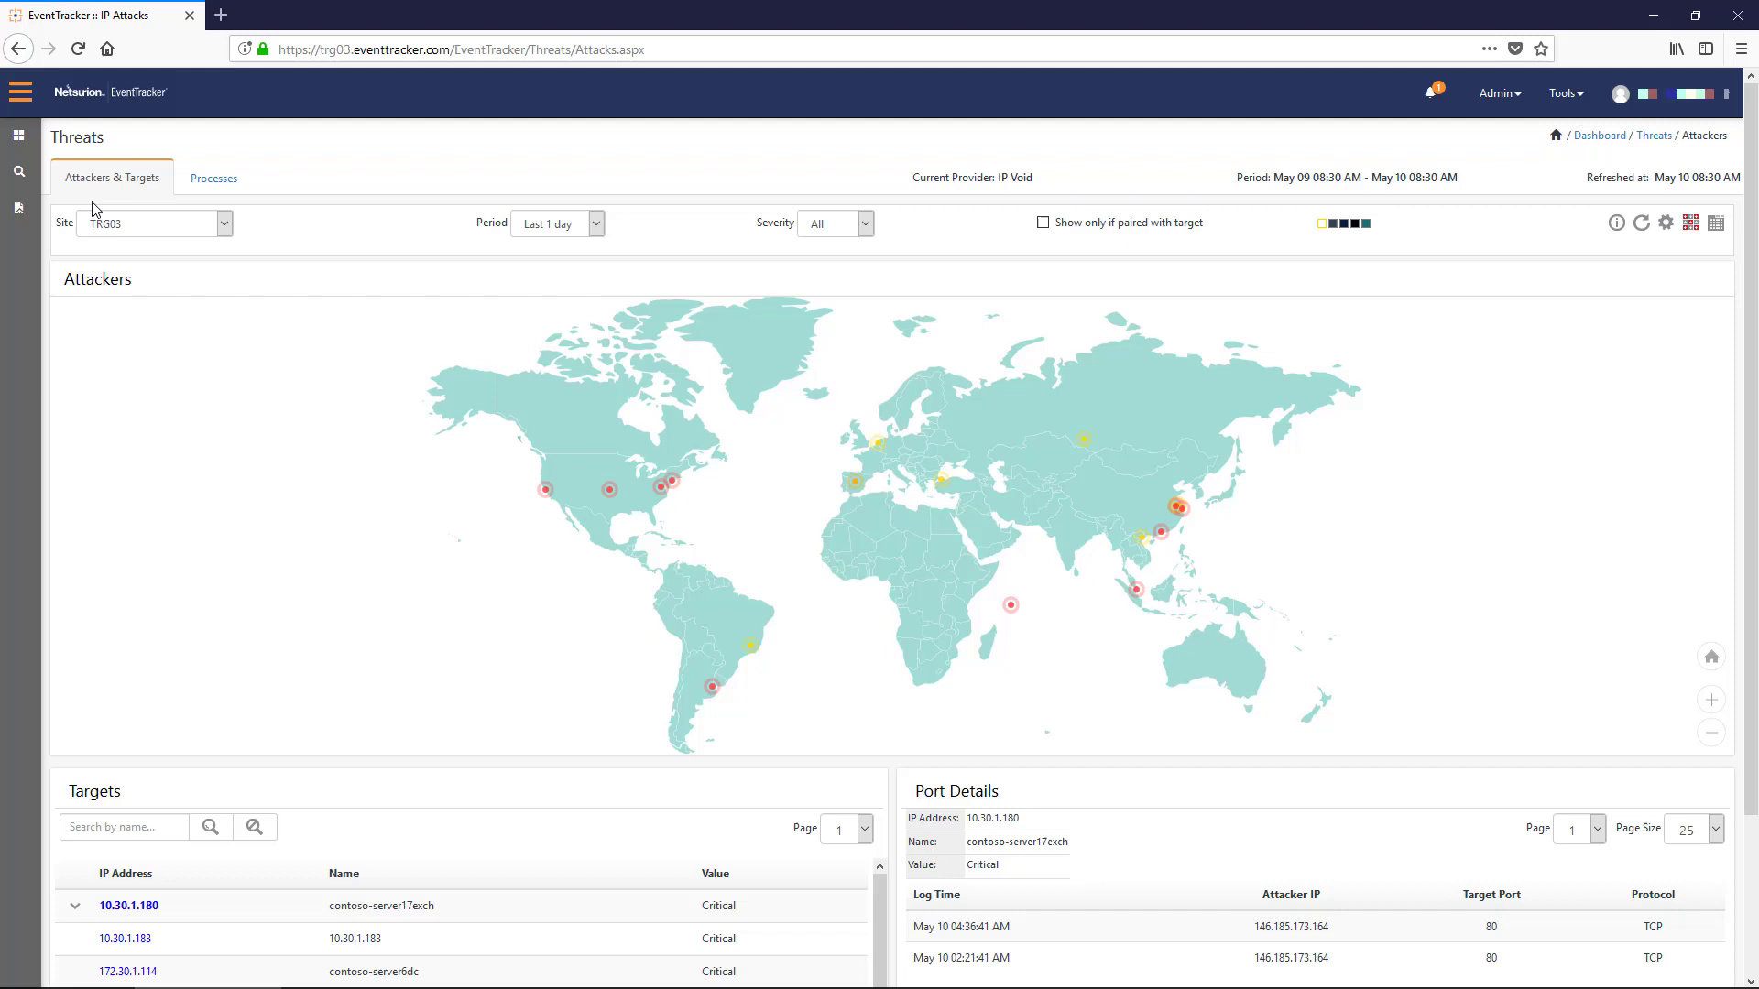
left_click(205, 181)
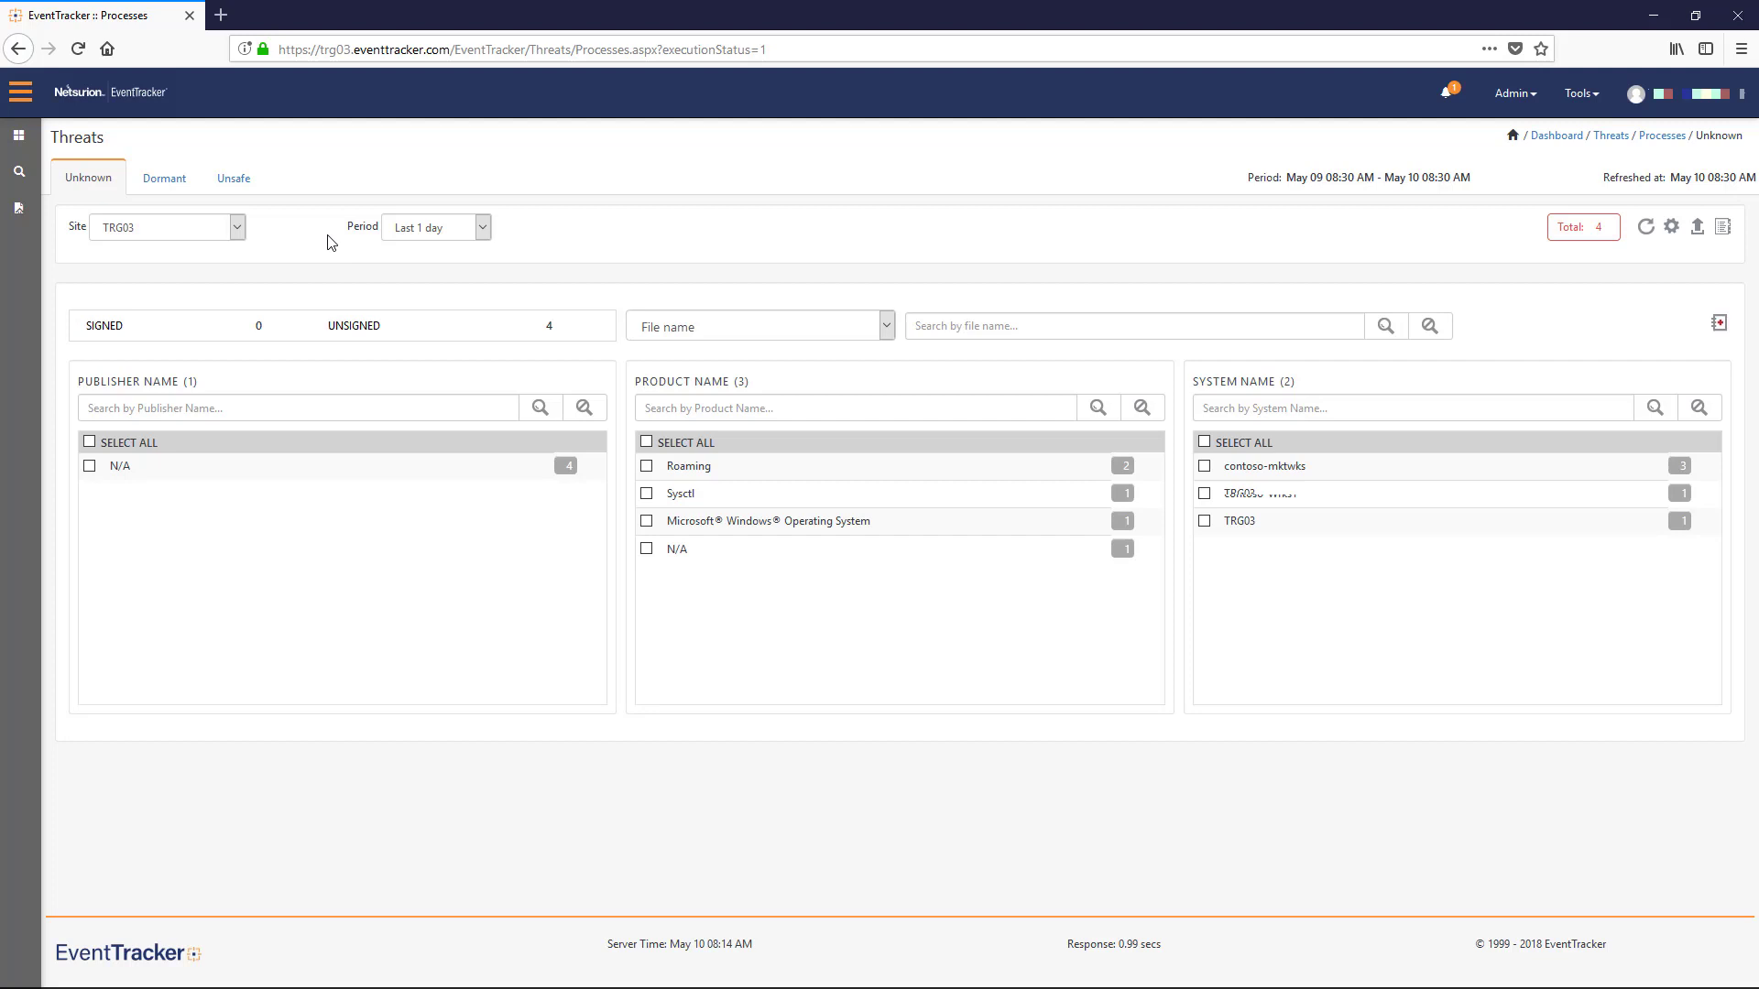
left_click(235, 229)
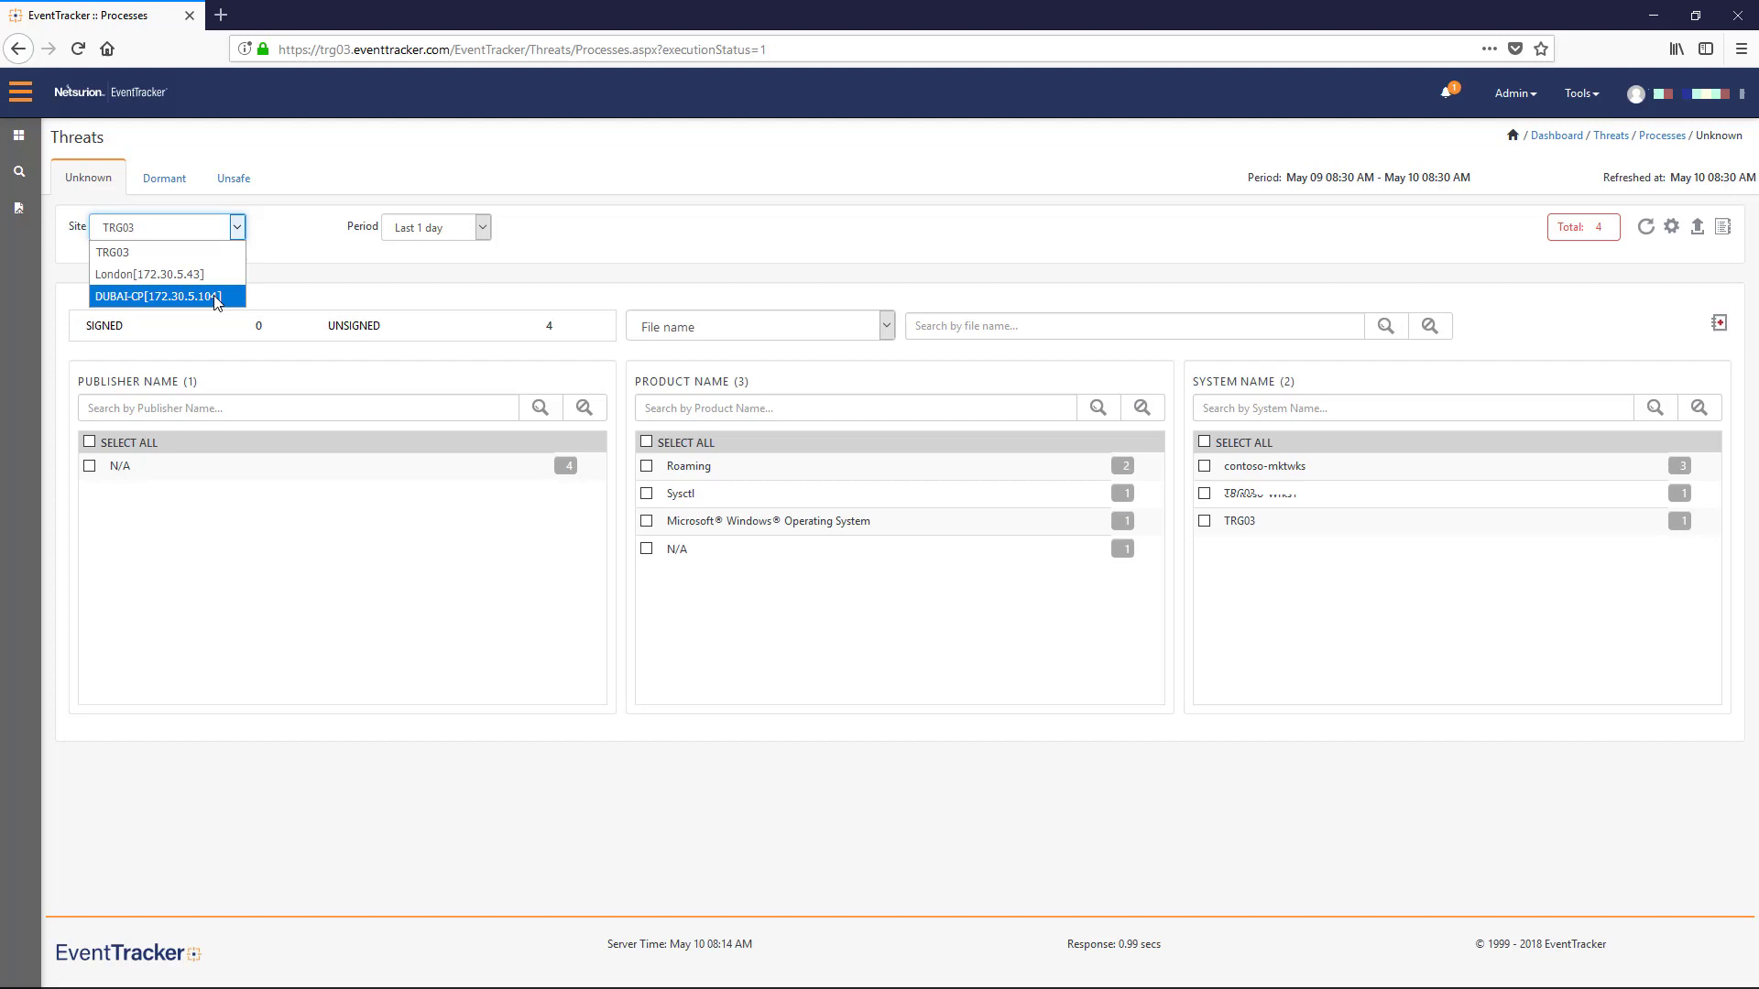
left_click(305, 266)
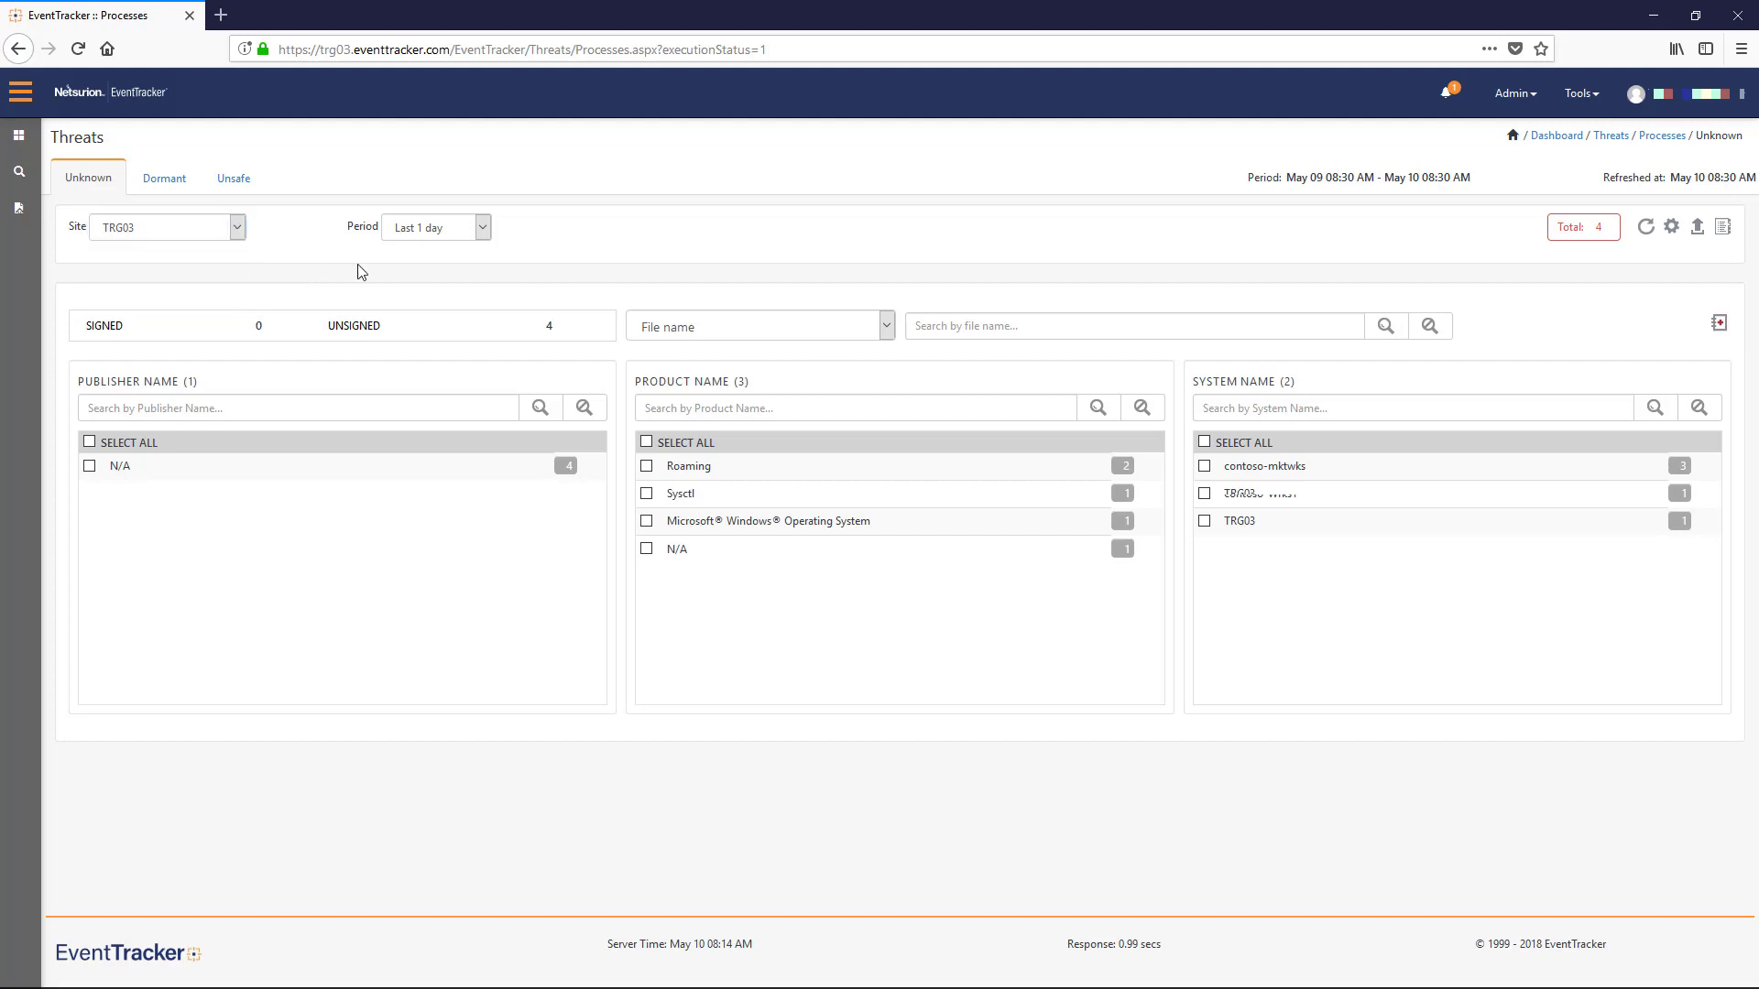
left_click(483, 229)
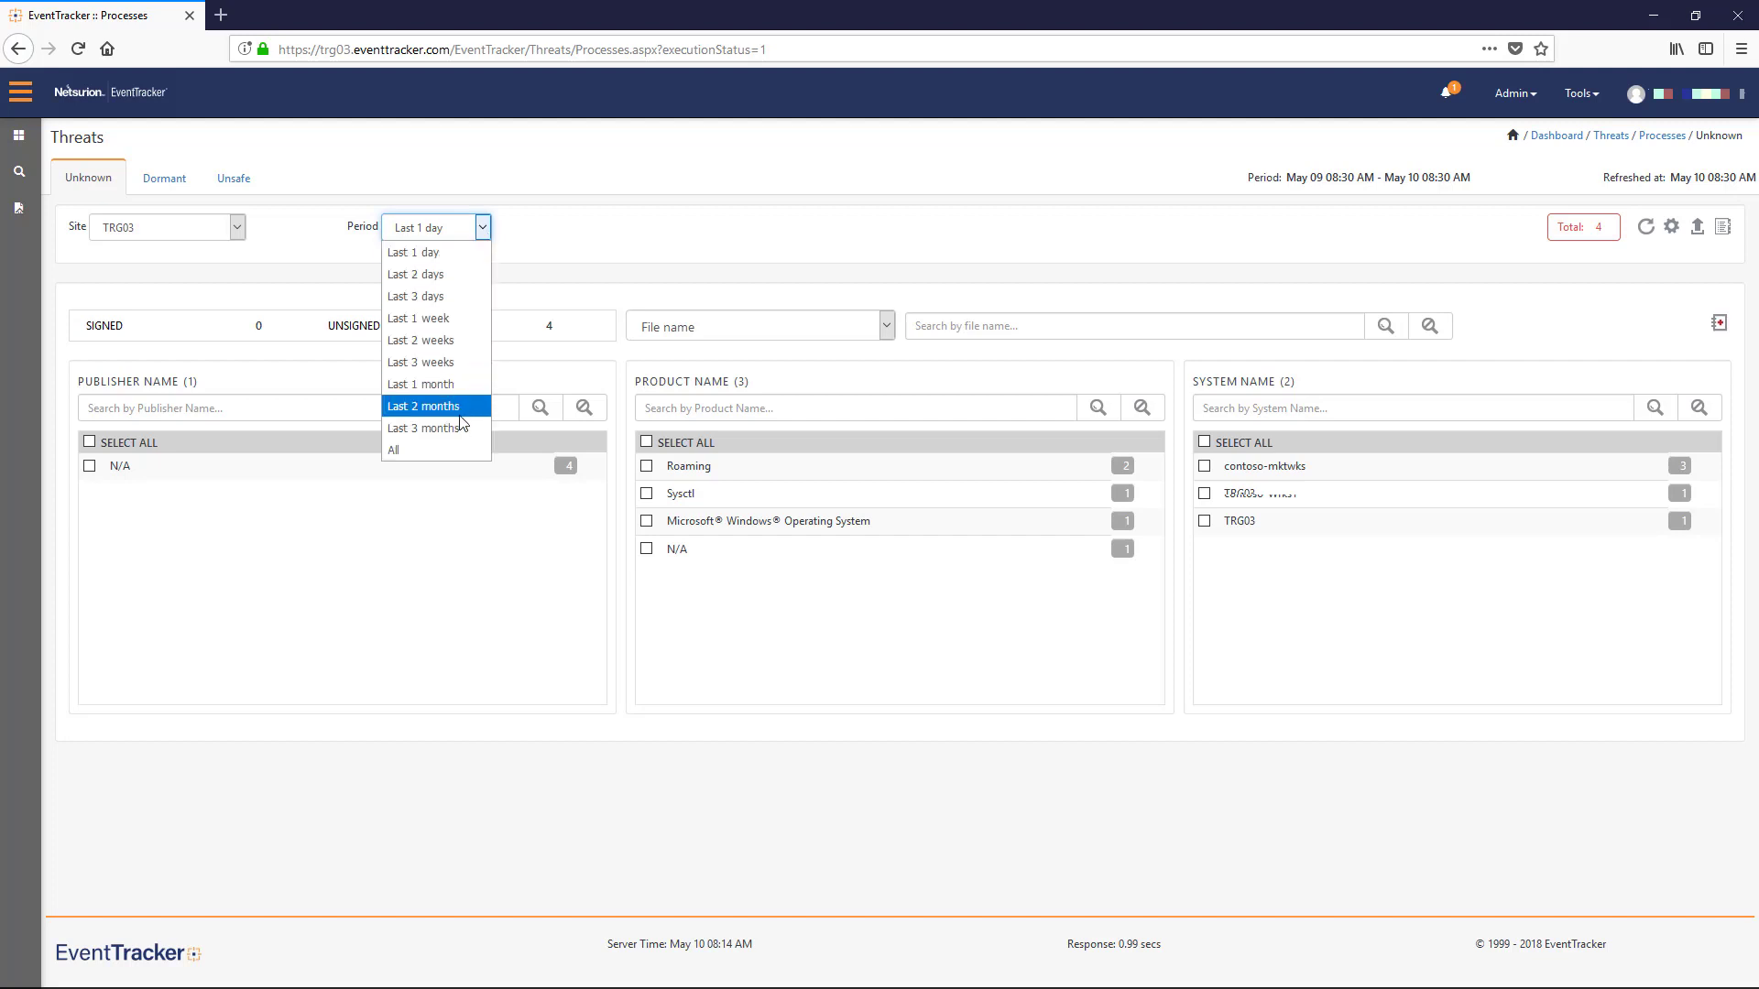
left_click(586, 242)
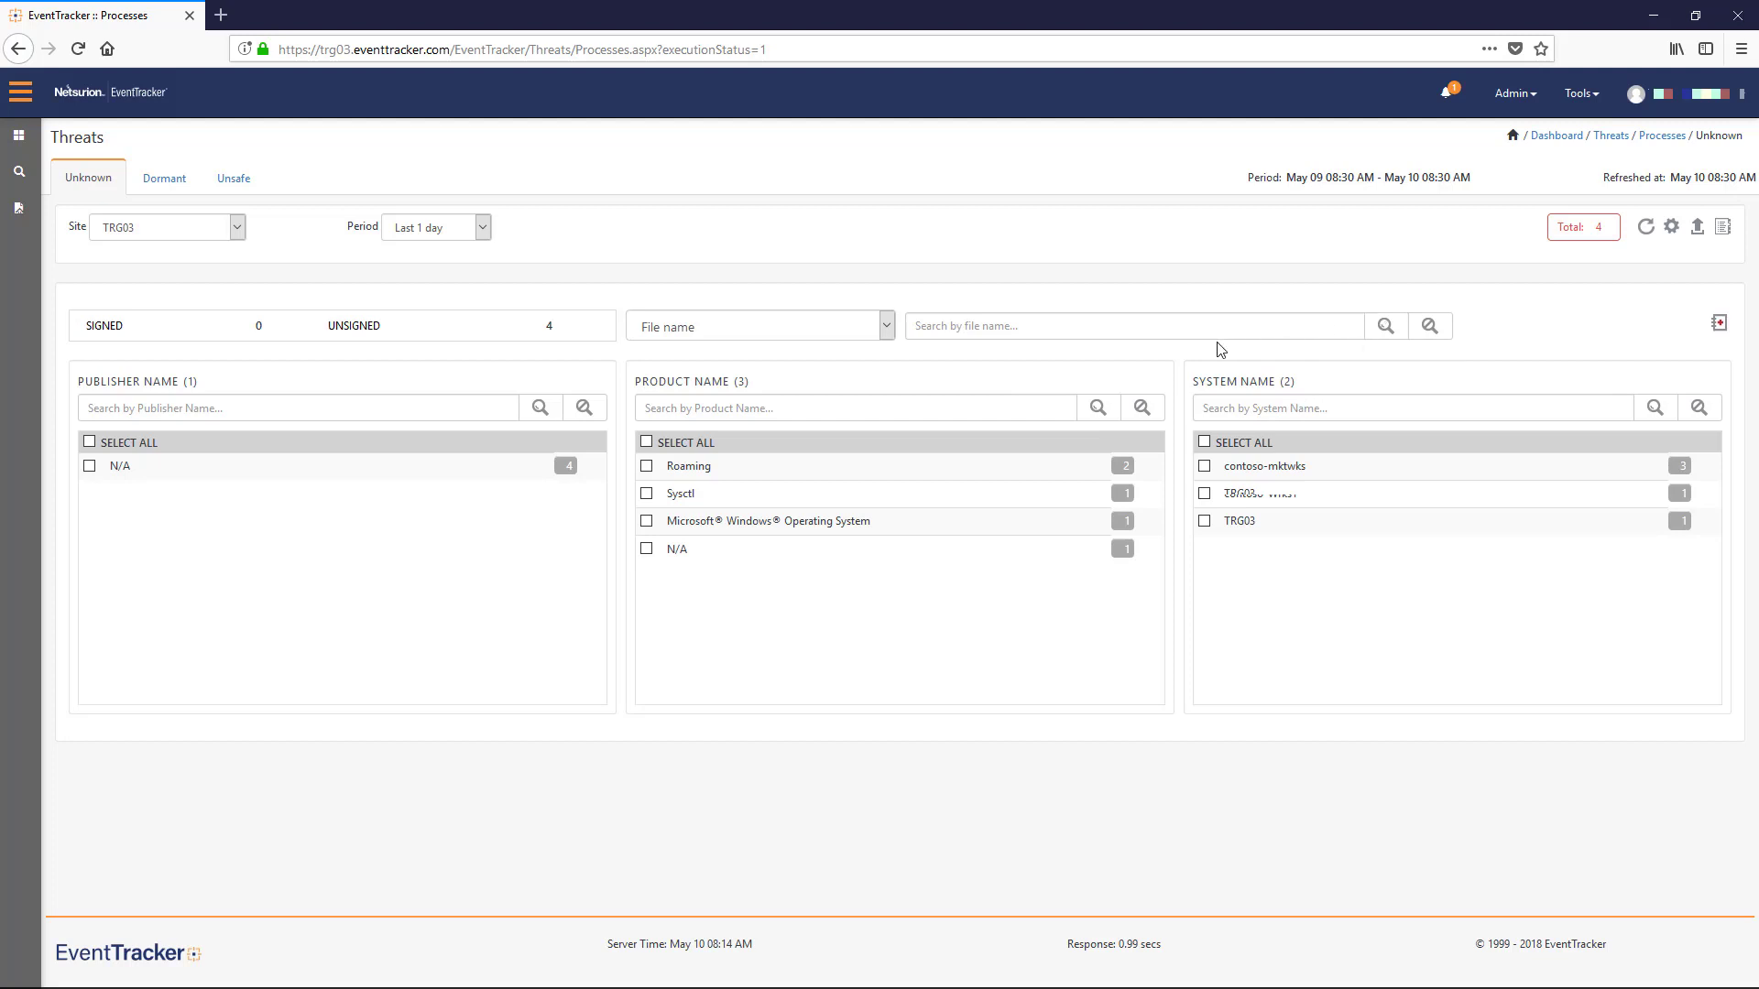
- Filter unknown processes to product N/A and expand the contoso-Wrks1 row's details
left_click(888, 327)
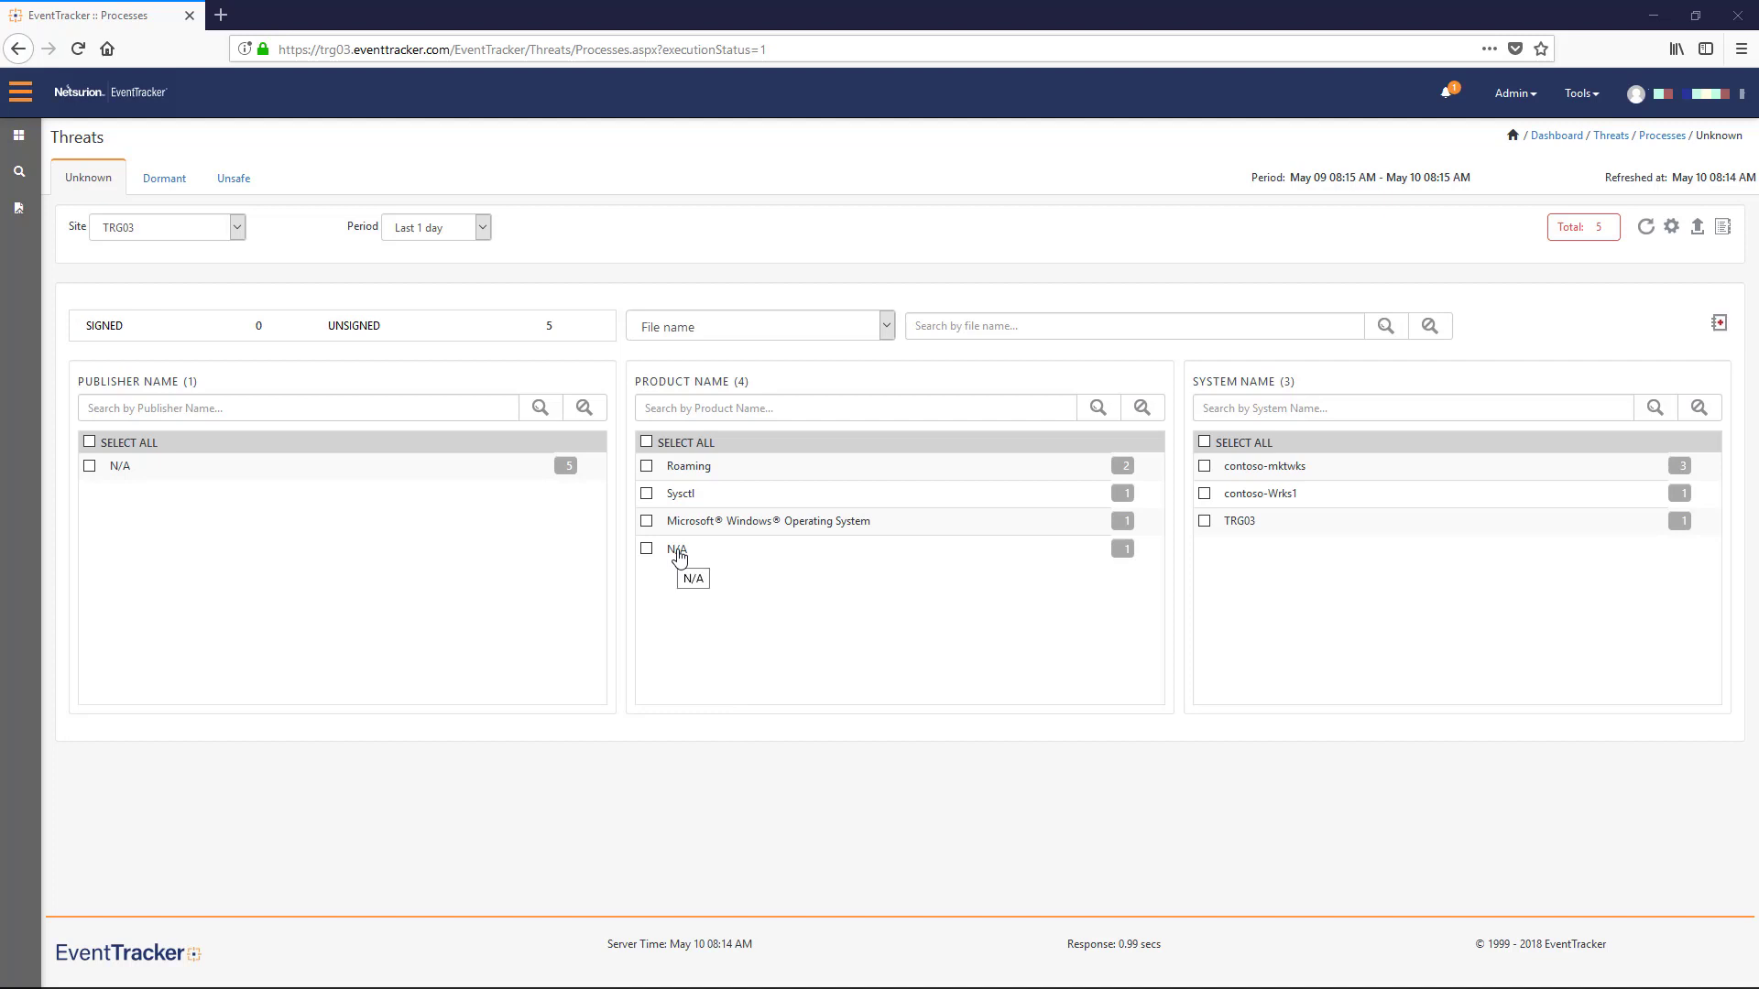
left_click(678, 551)
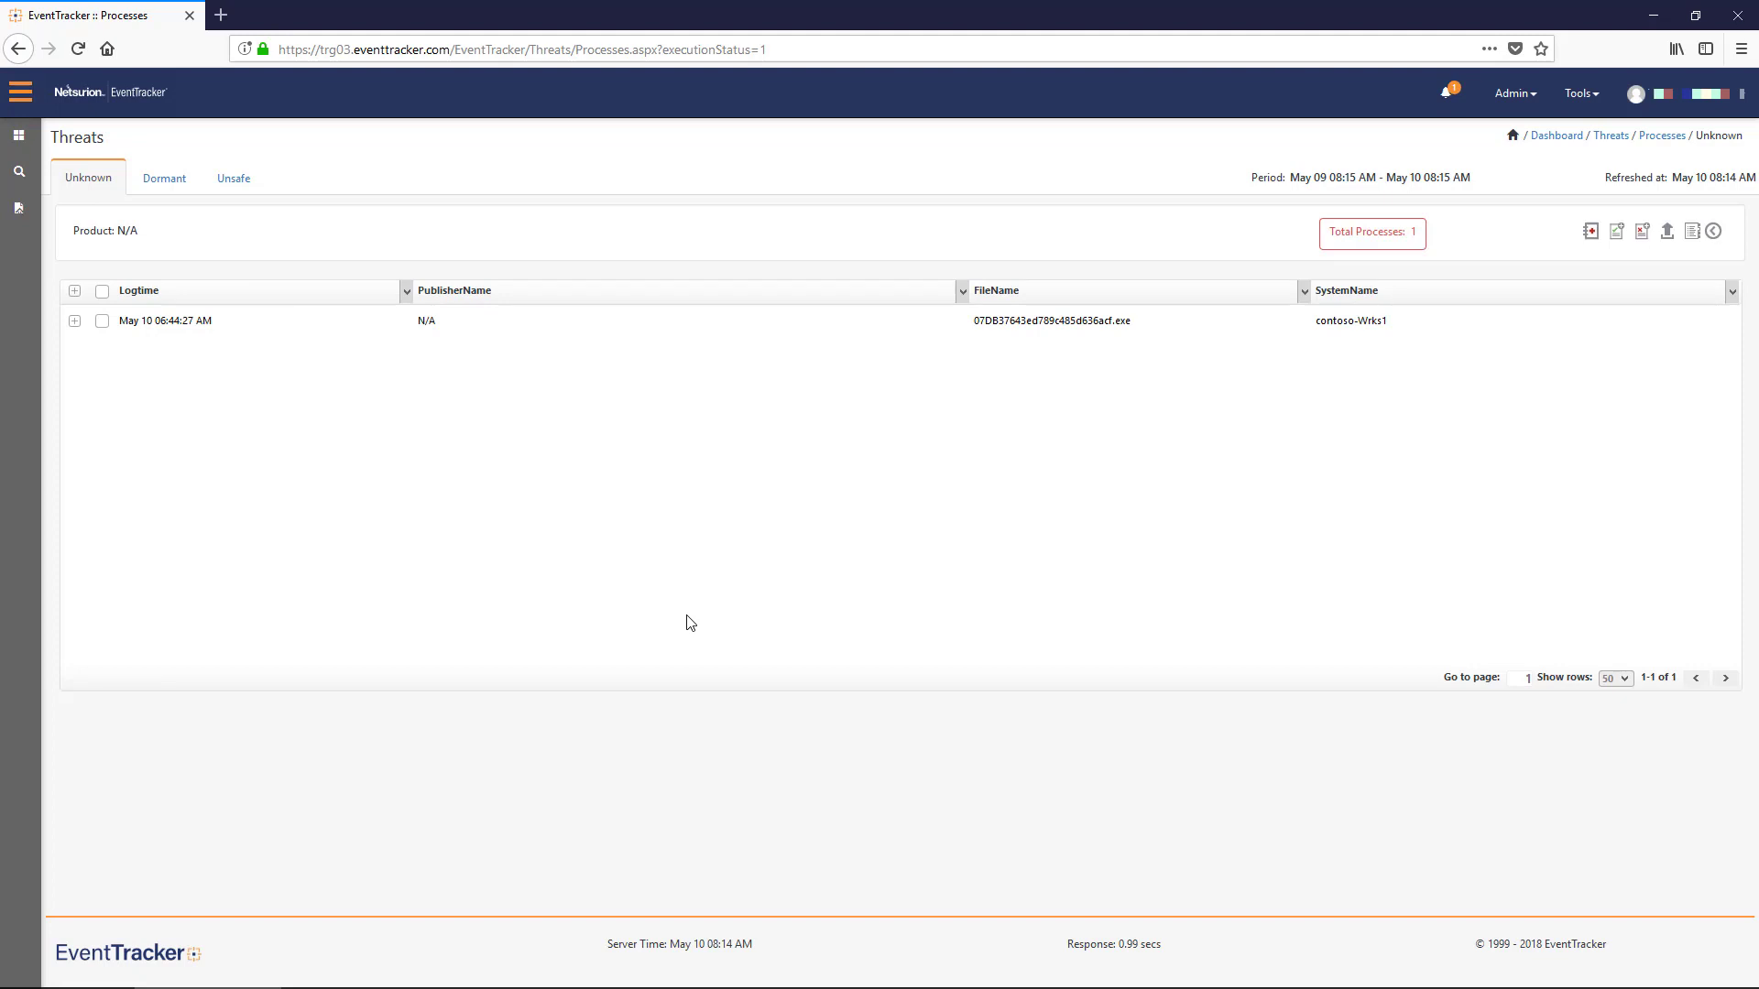
left_click(75, 321)
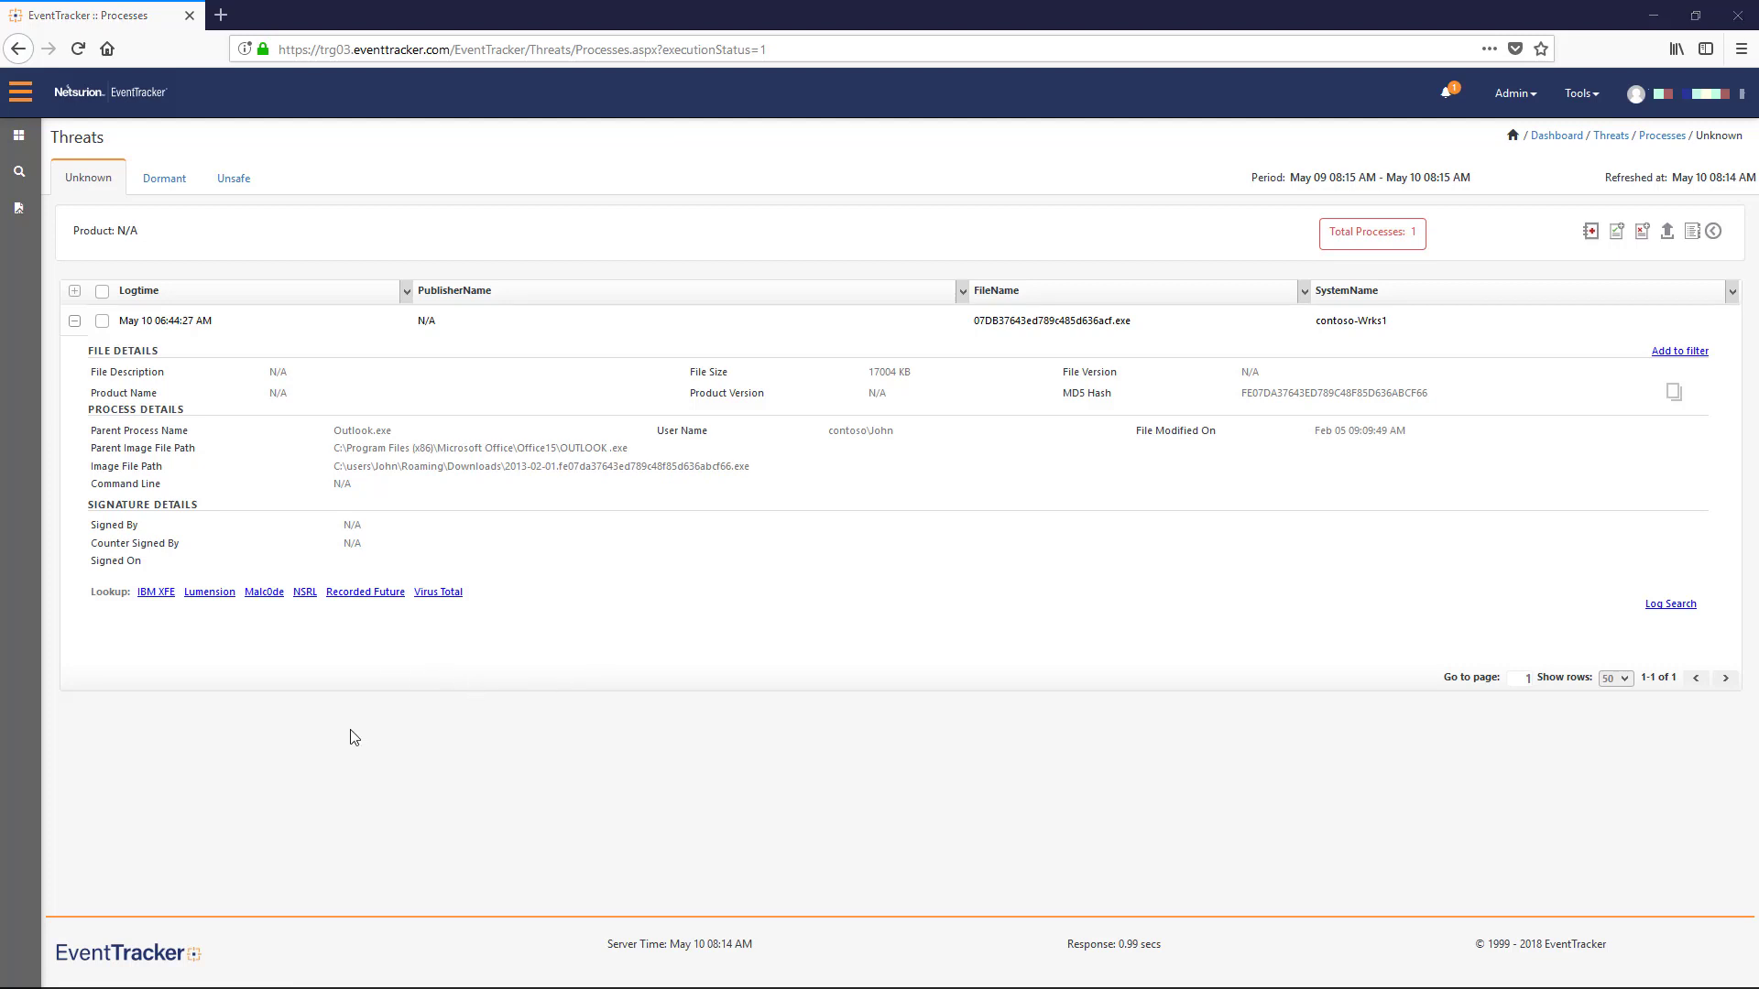
- Move the N/A-product contoso-Wrks1 process to unsafe and view the Unsafe list
left_click(101, 320)
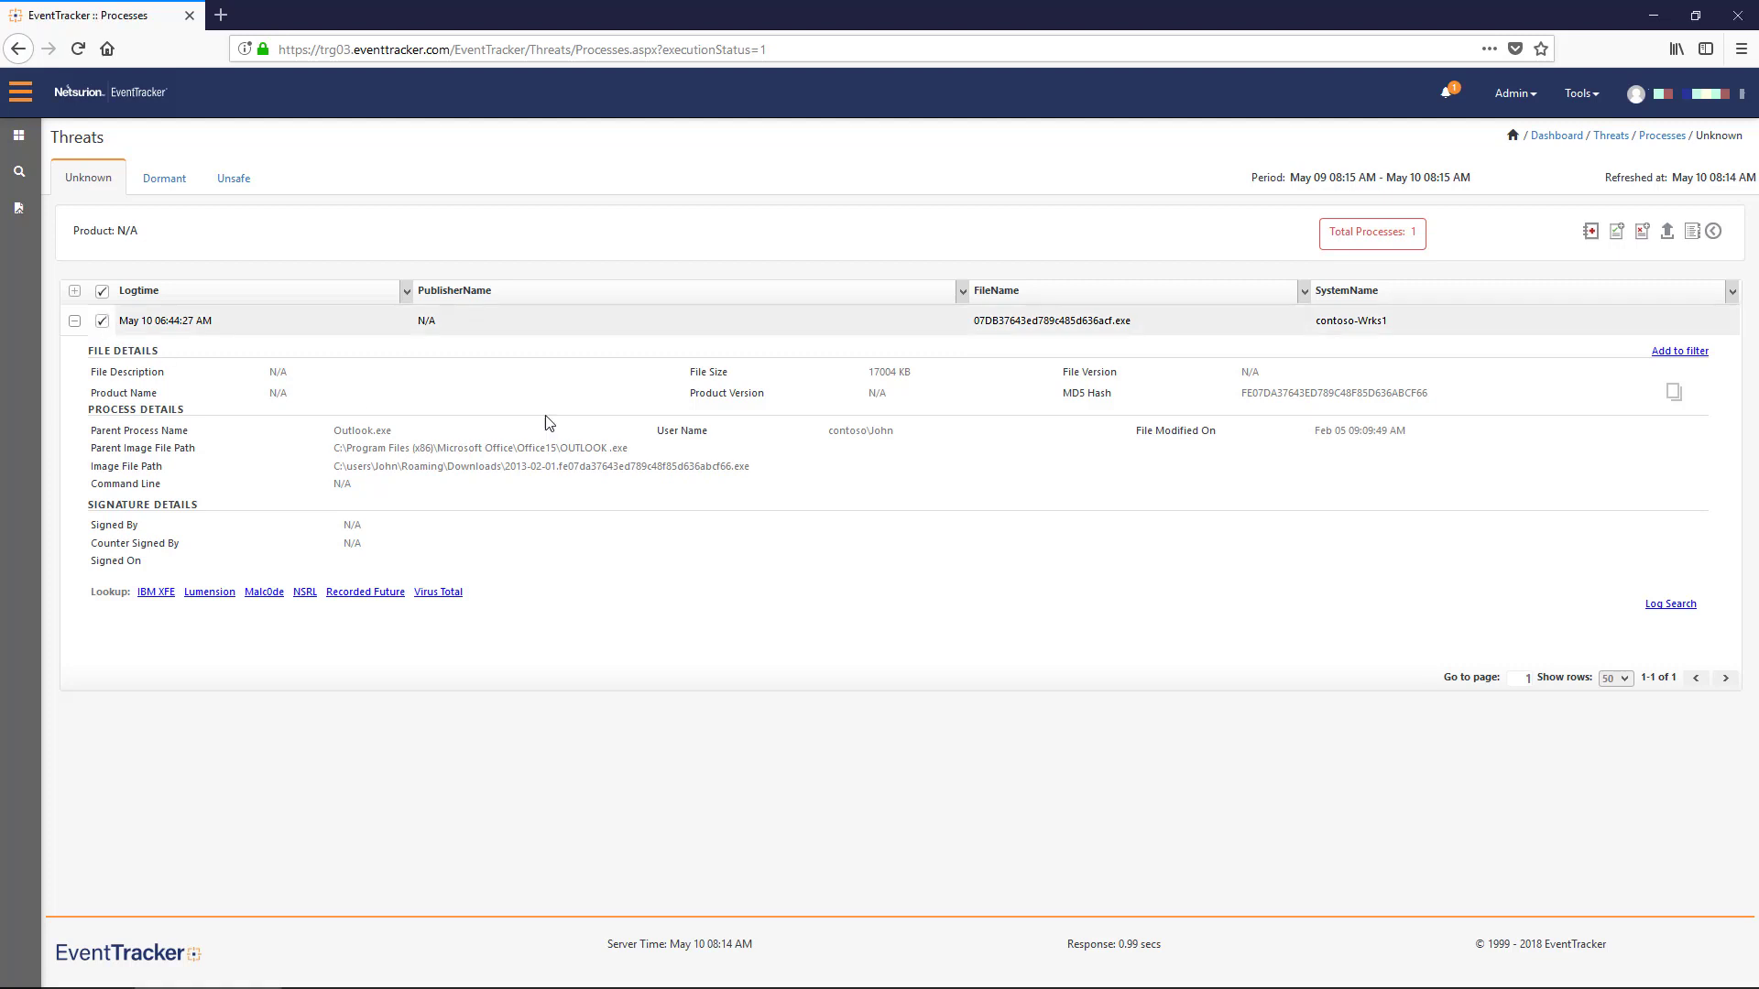
left_click(1644, 234)
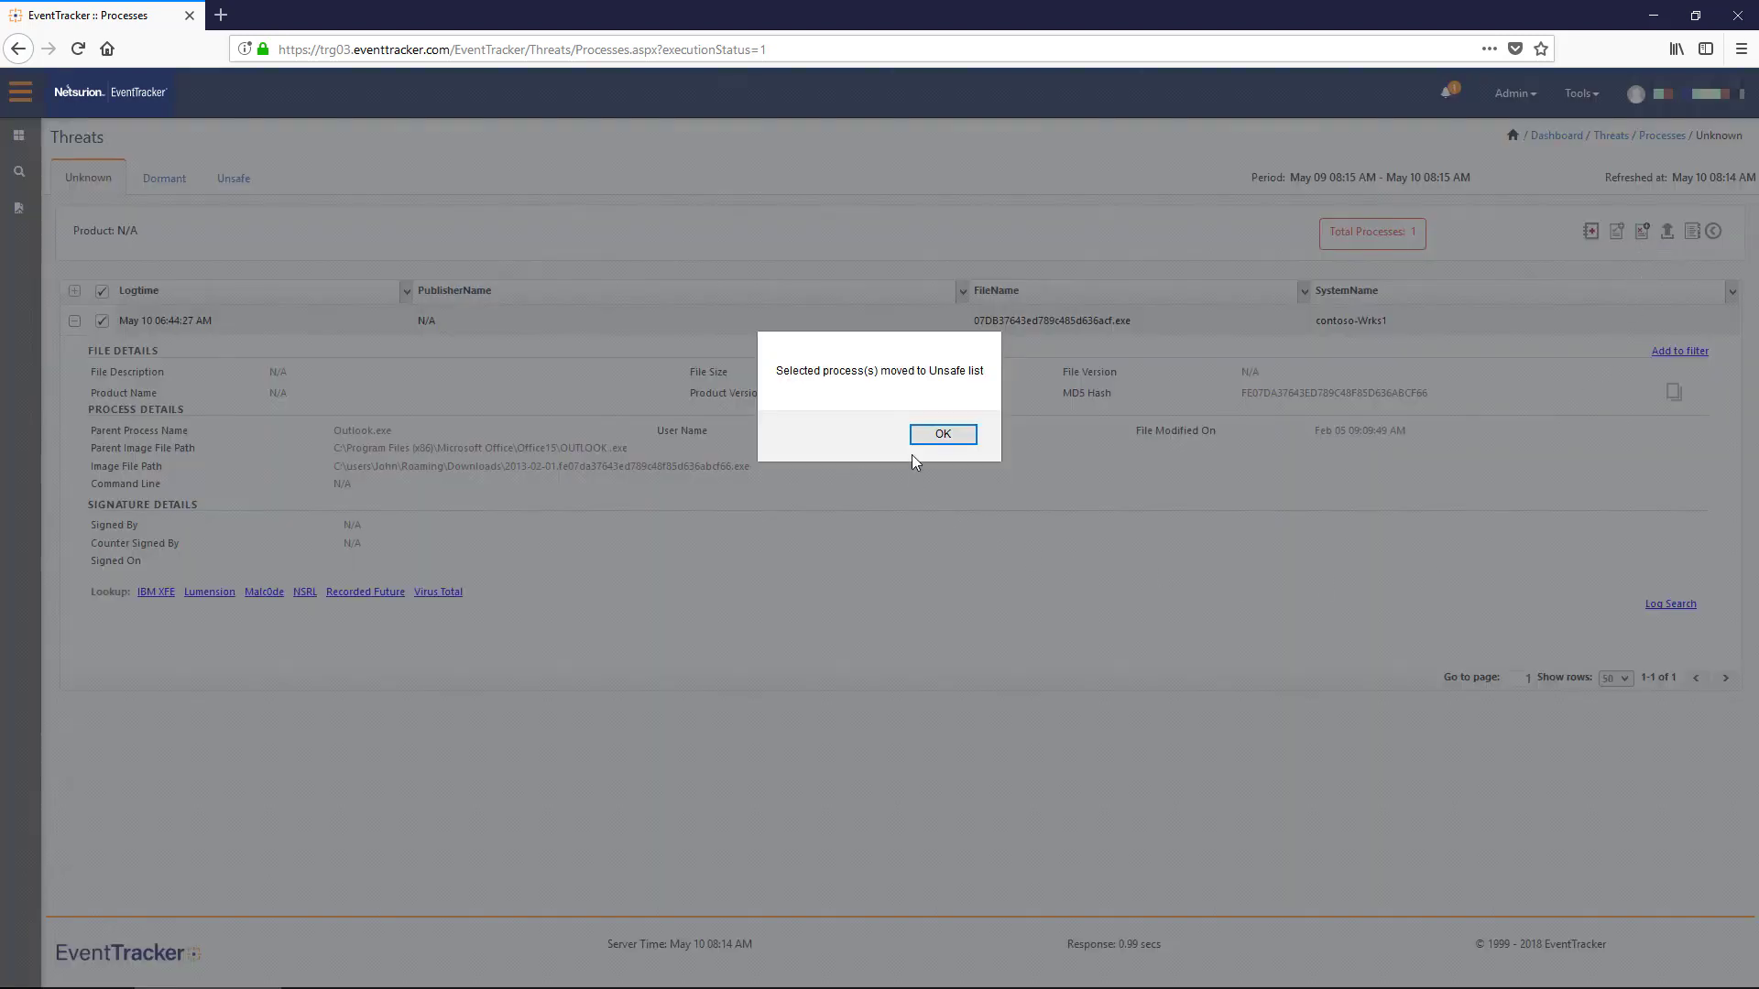
left_click(938, 437)
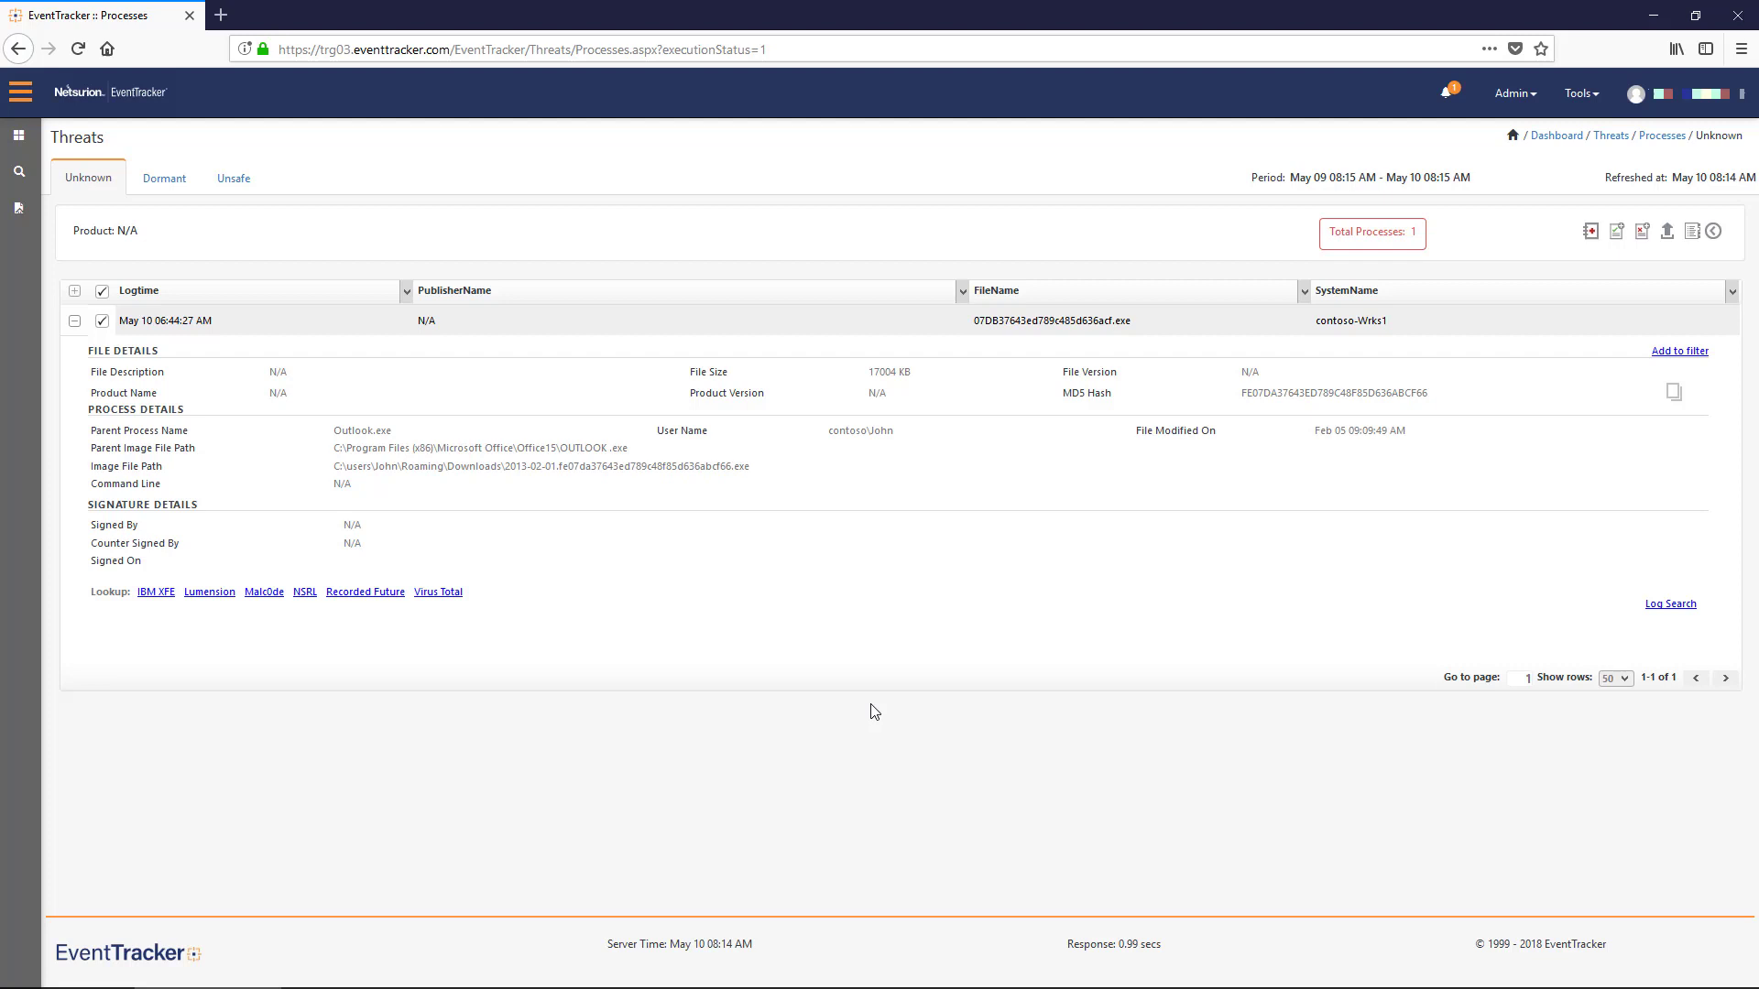
left_click(244, 183)
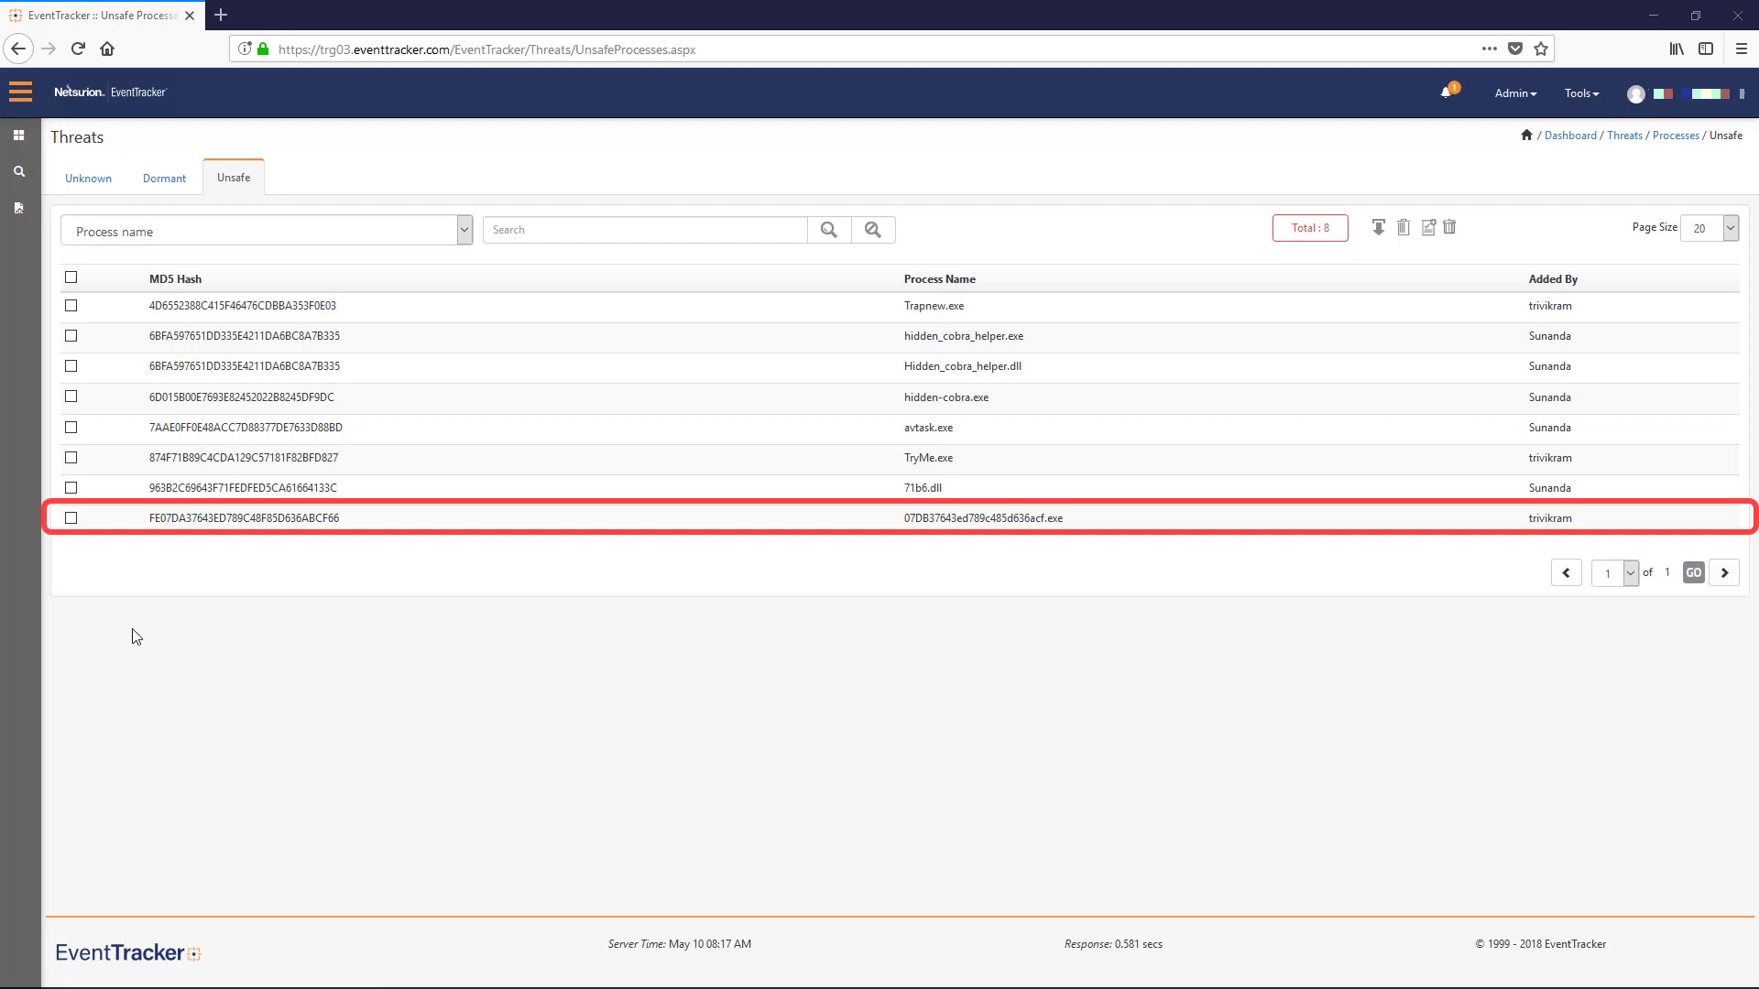
- Move the last Unsafe entry, the N/A process, to the safe list
left_click(72, 520)
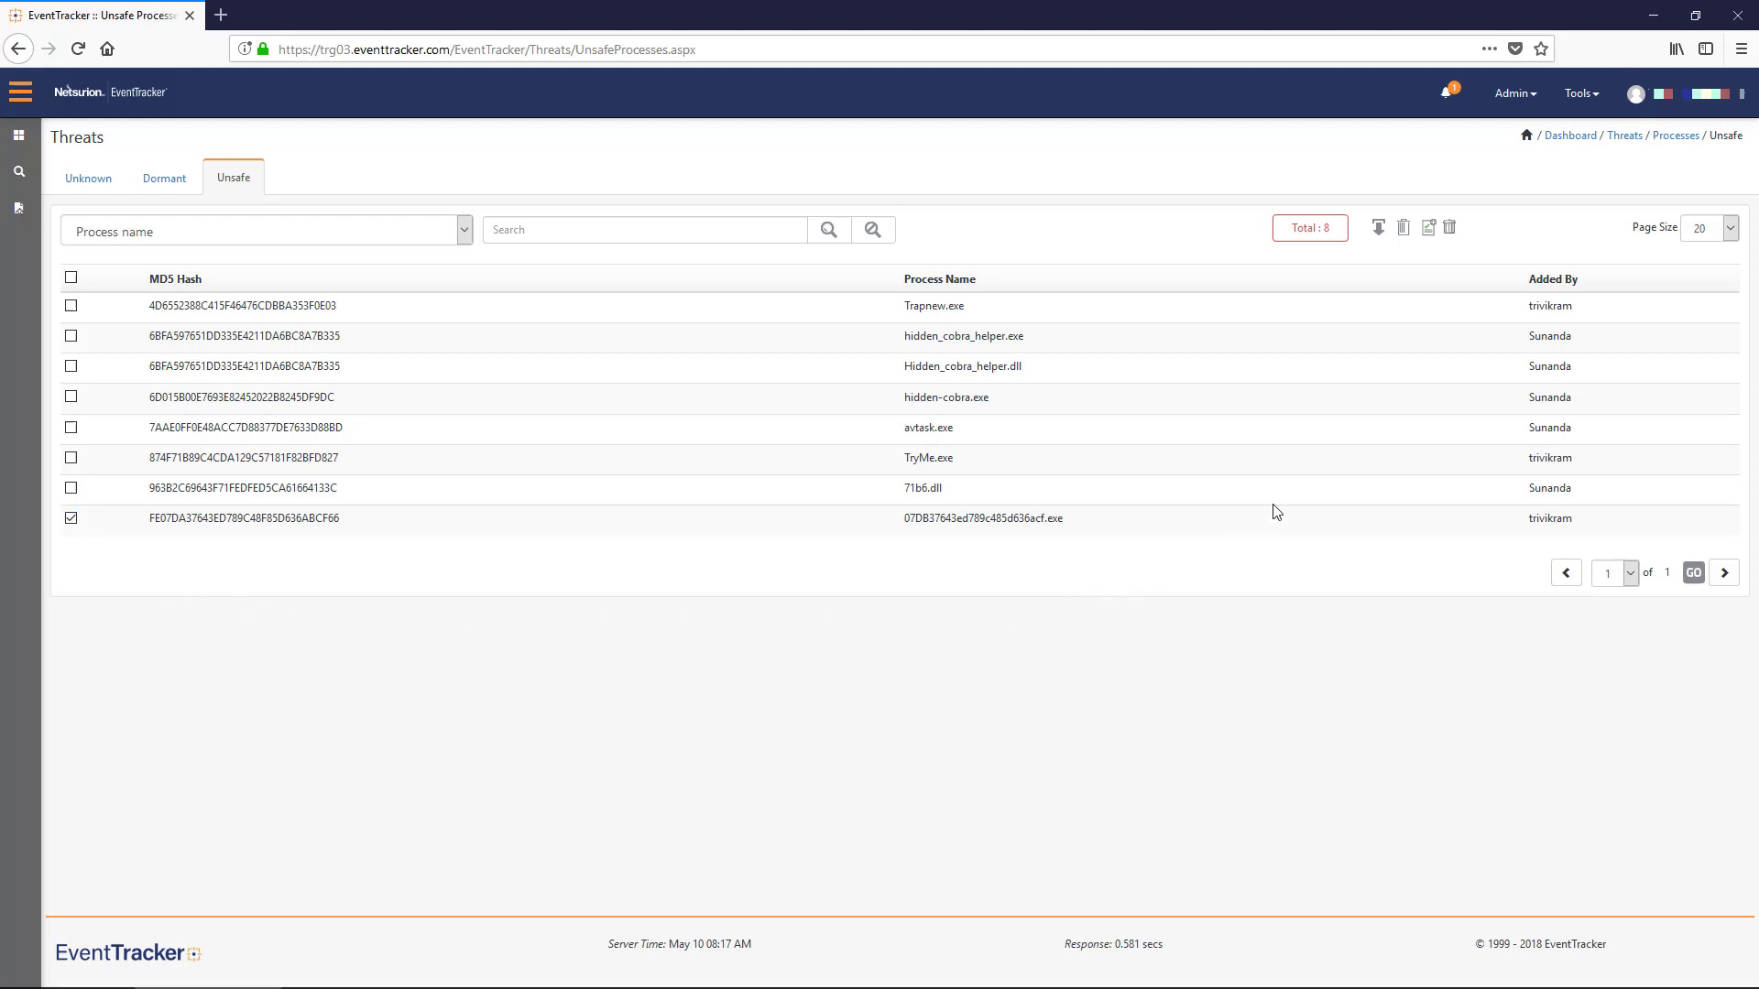
left_click(1432, 232)
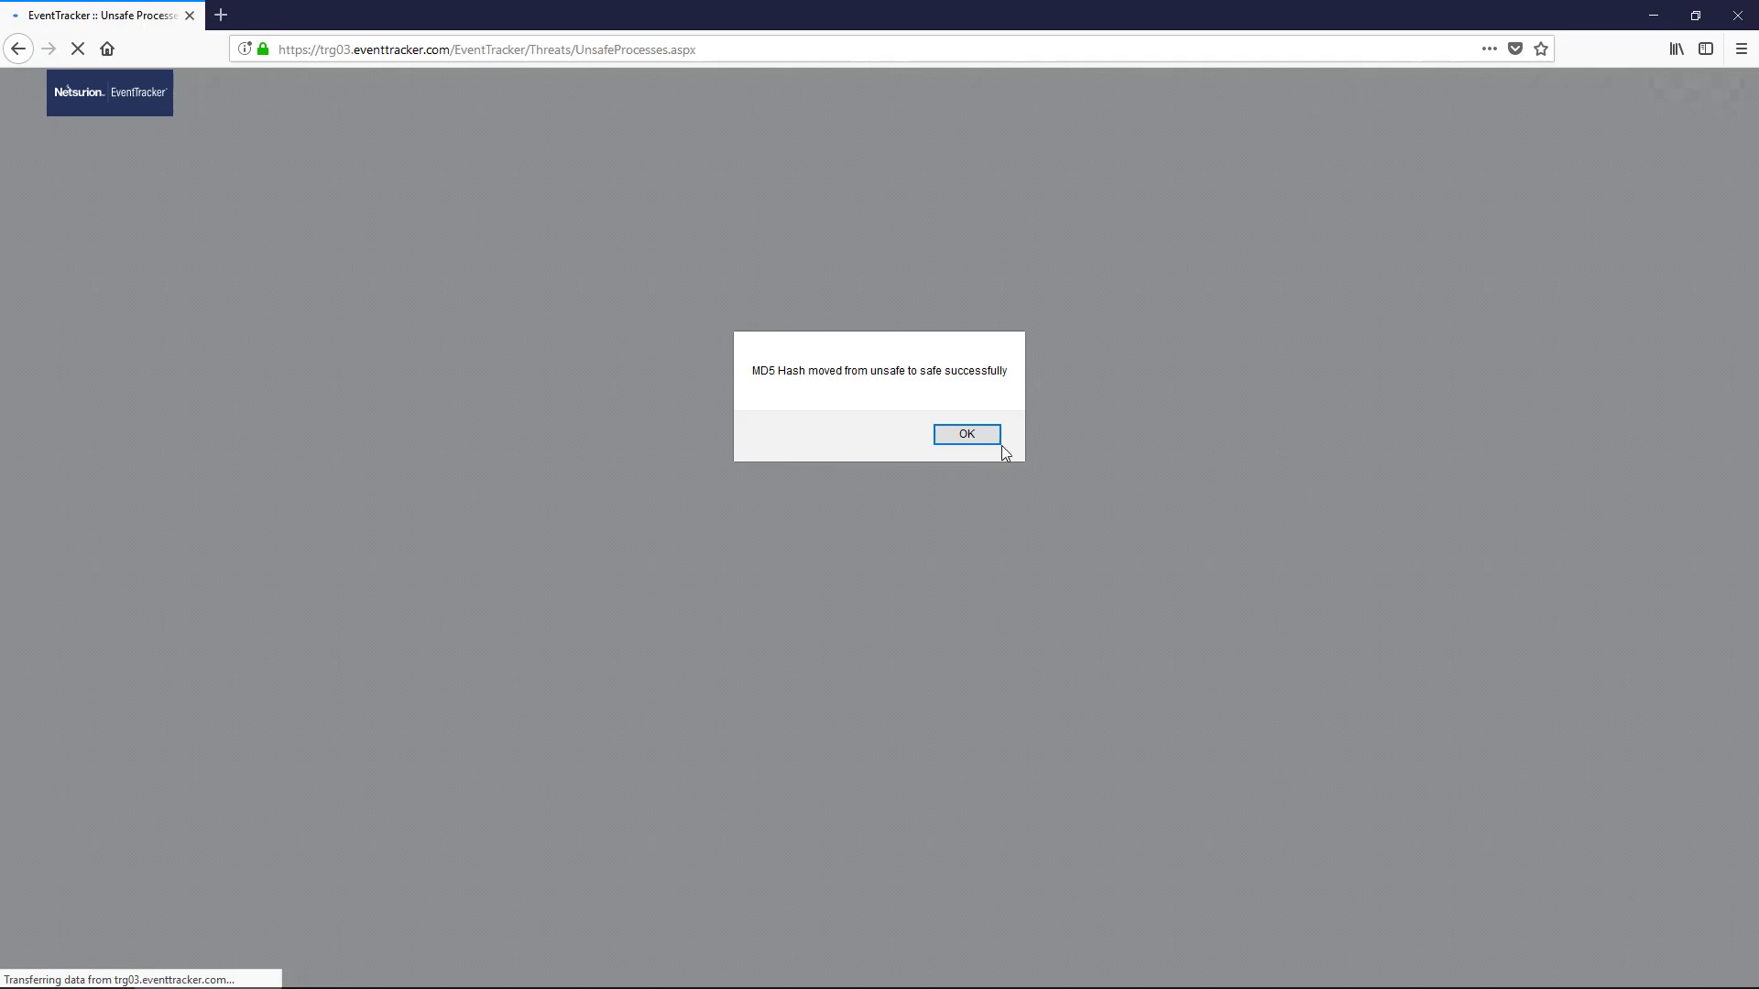
left_click(976, 436)
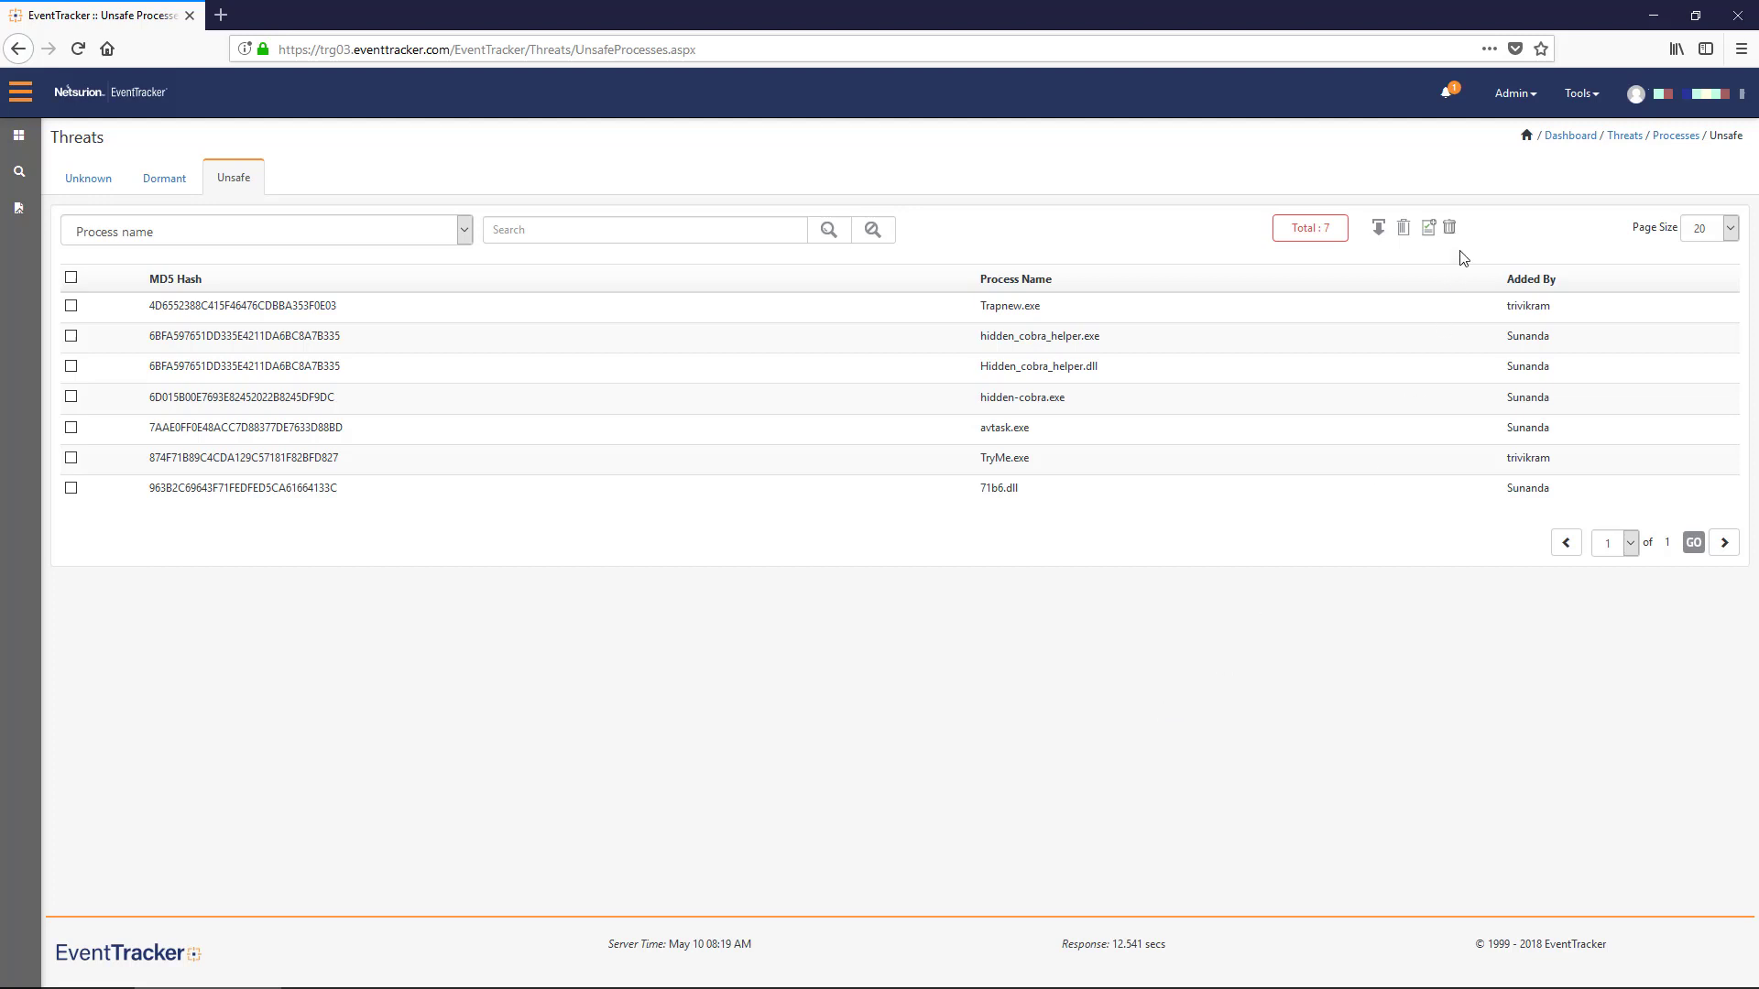
- Review the Processes Safe List under Admin > Active Watch Lists
left_click(1516, 94)
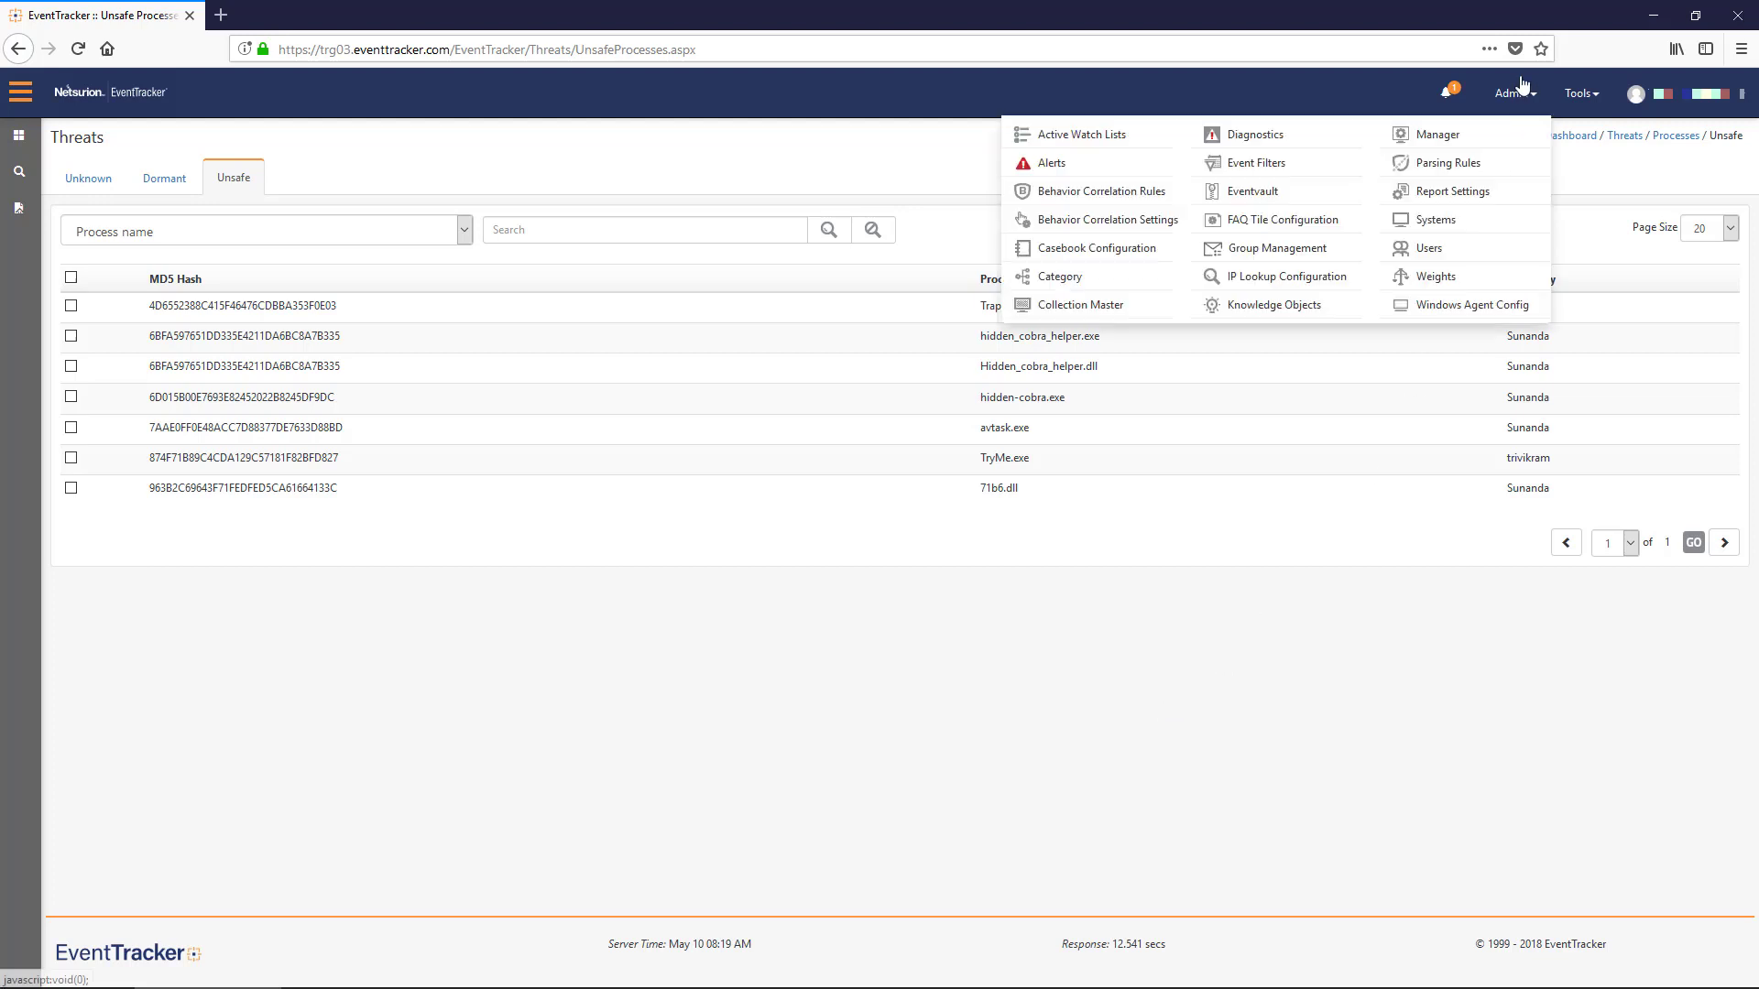
left_click(1082, 135)
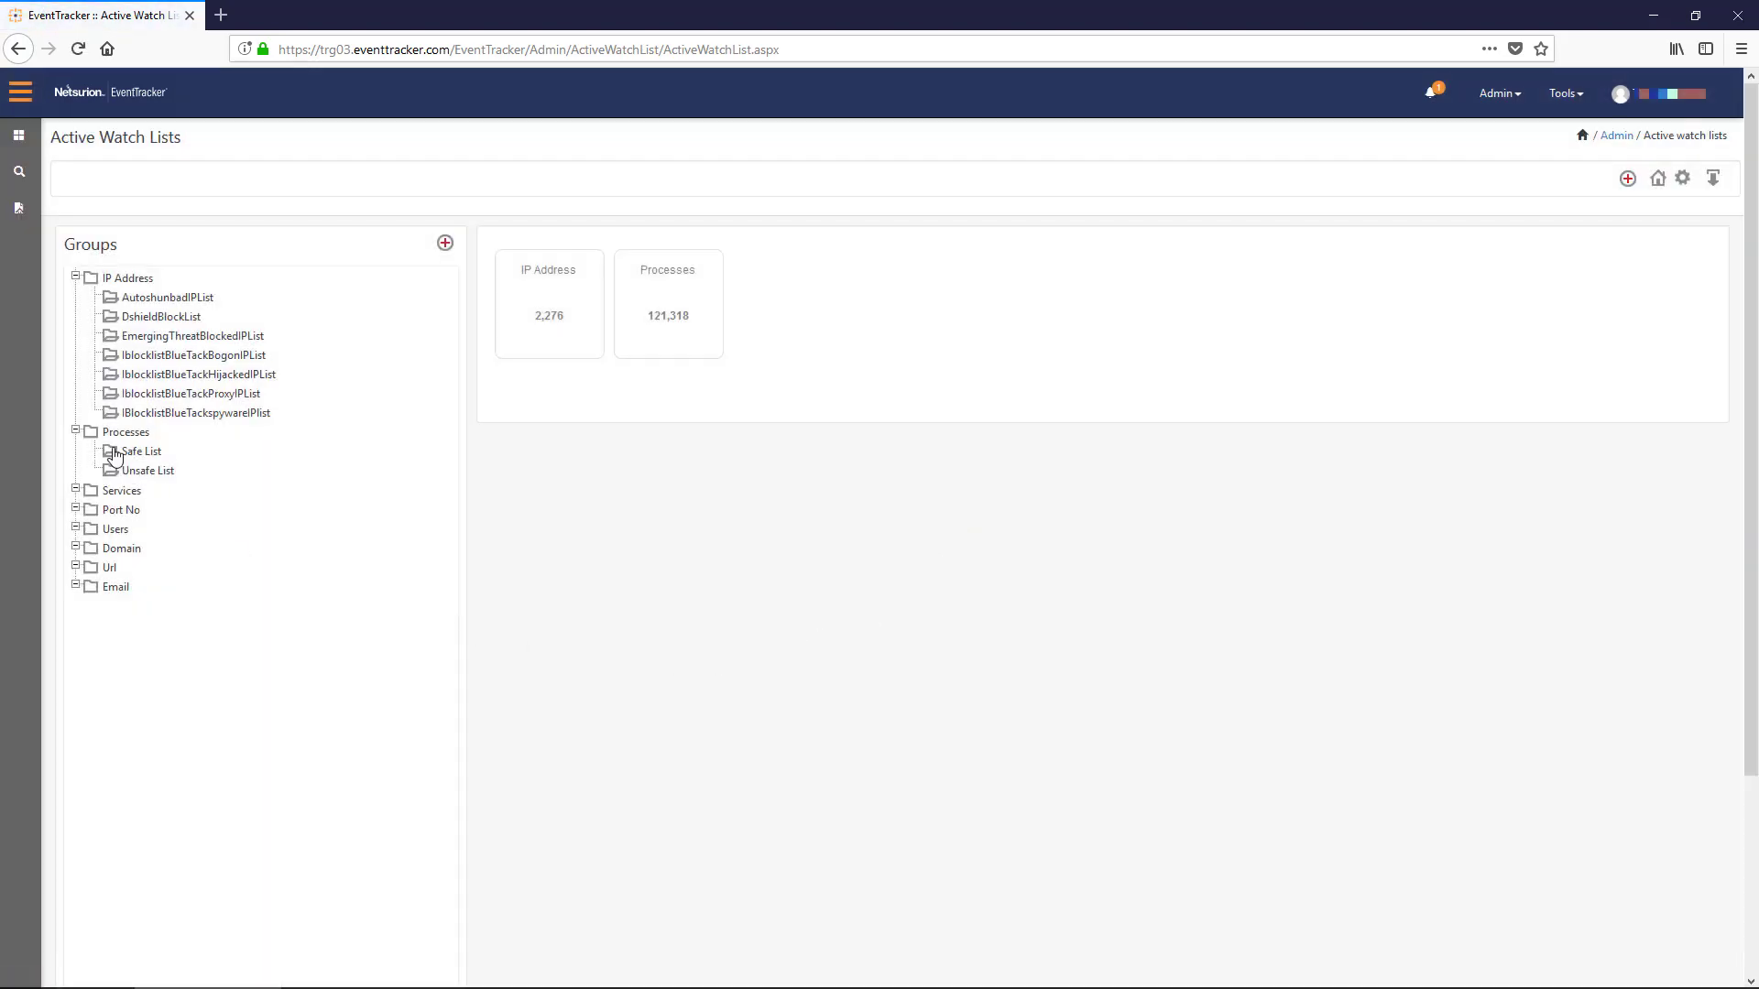
left_click(129, 453)
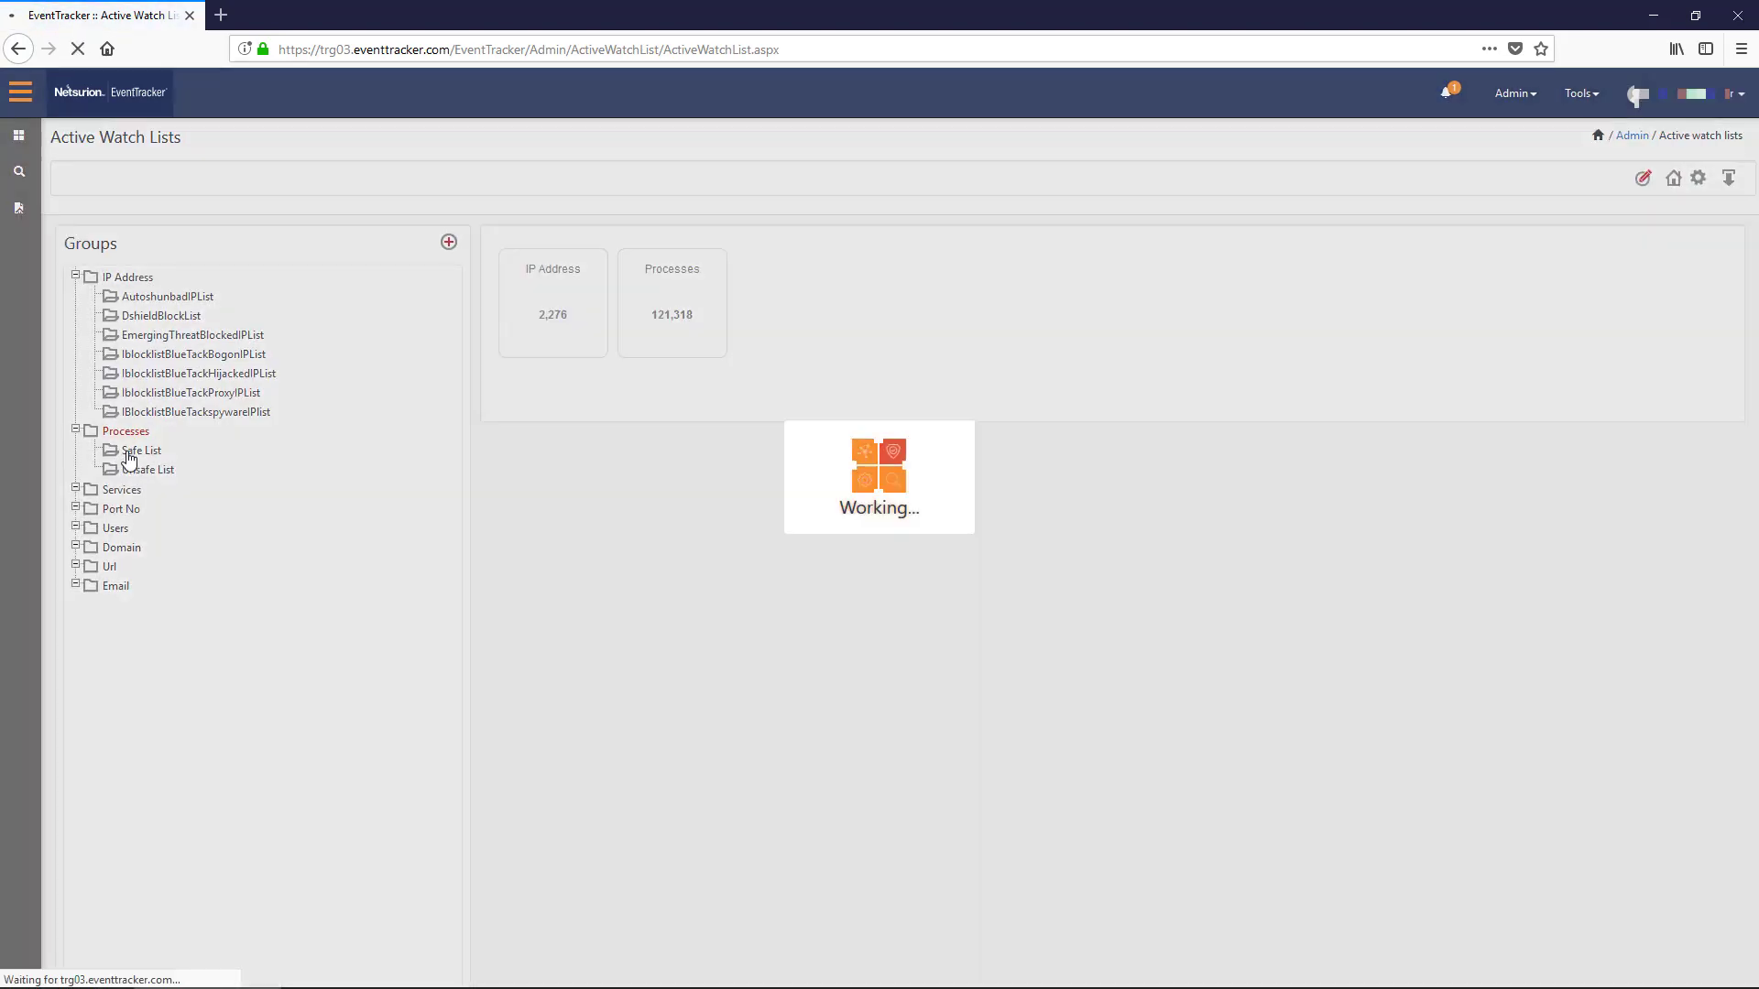
scroll(1556, 884, "down", 2)
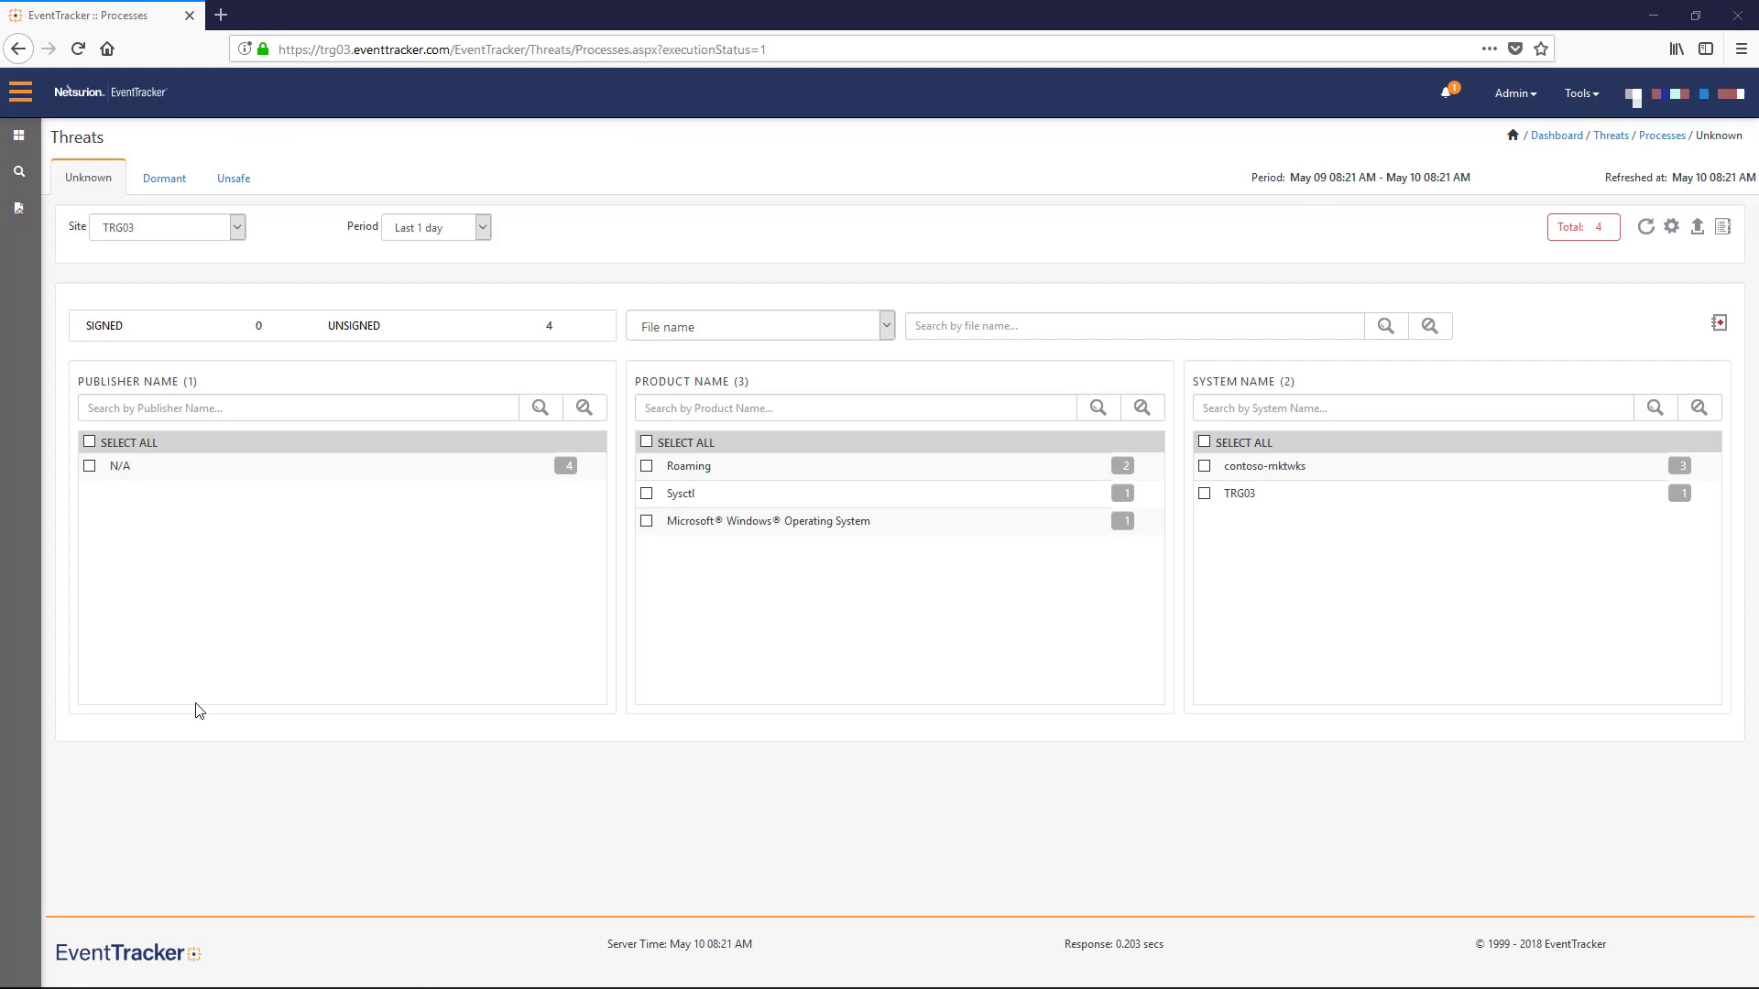
- View dormant N/A processes, then tick Microsoft Windows Operating System under Unknown
left_click(178, 186)
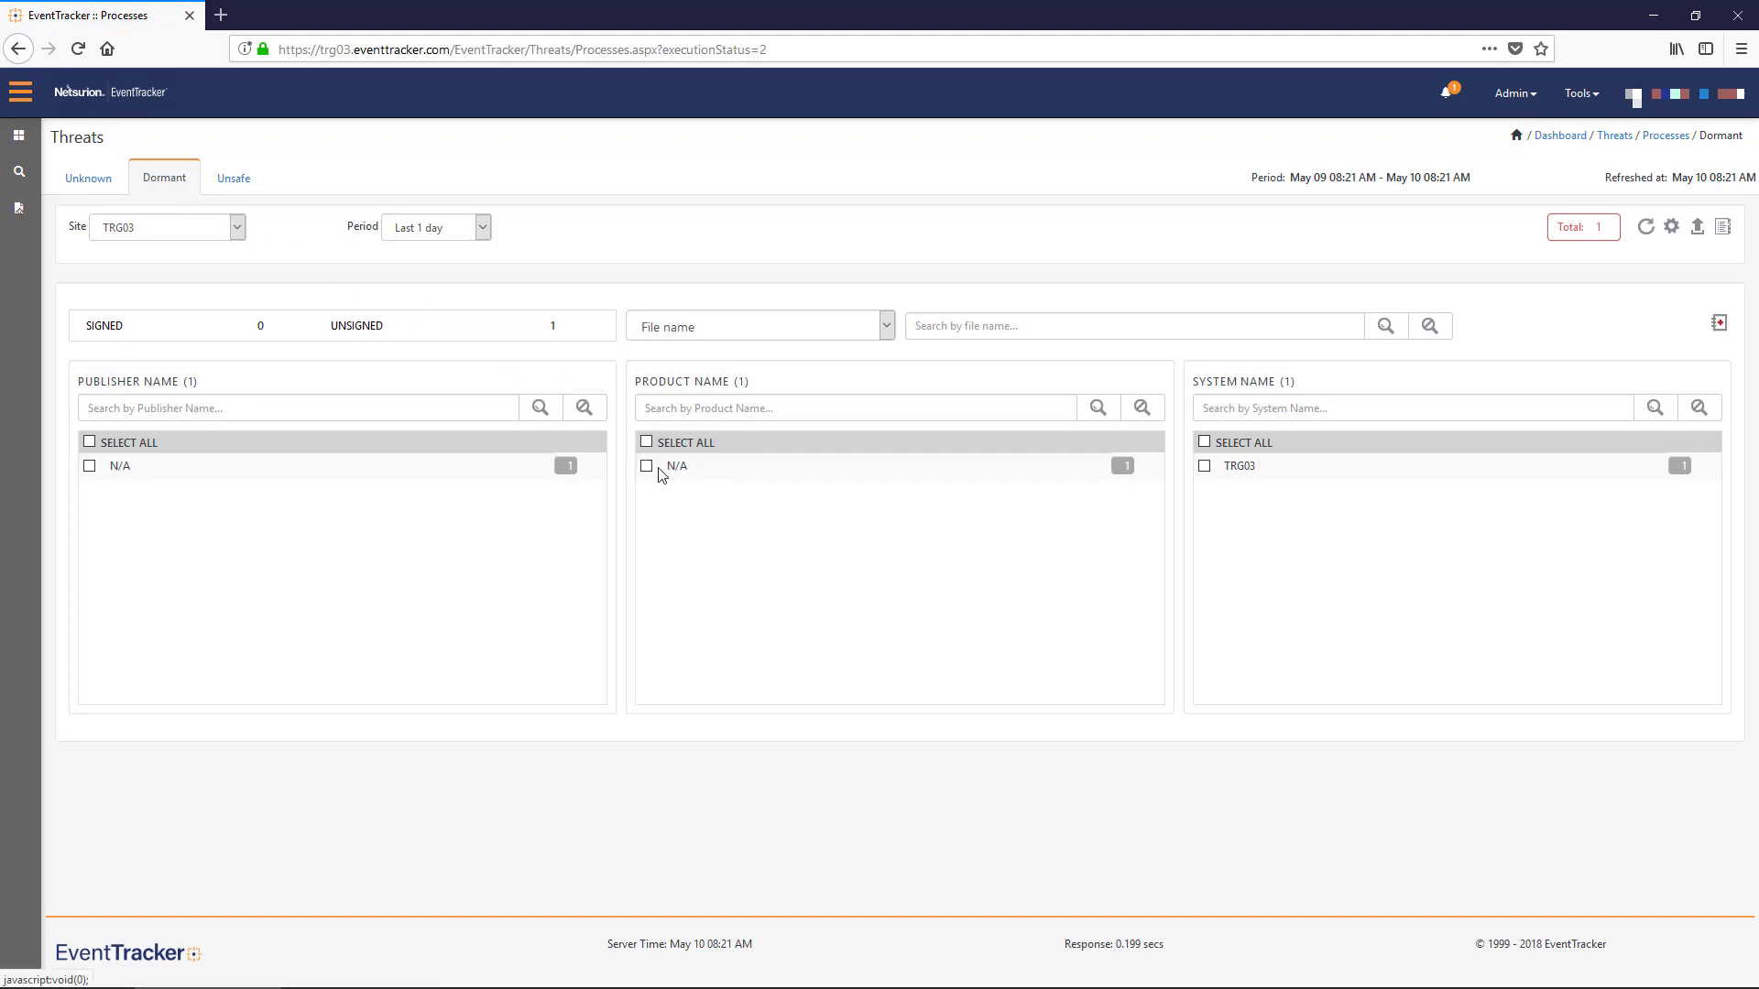
left_click(662, 471)
left_click(87, 181)
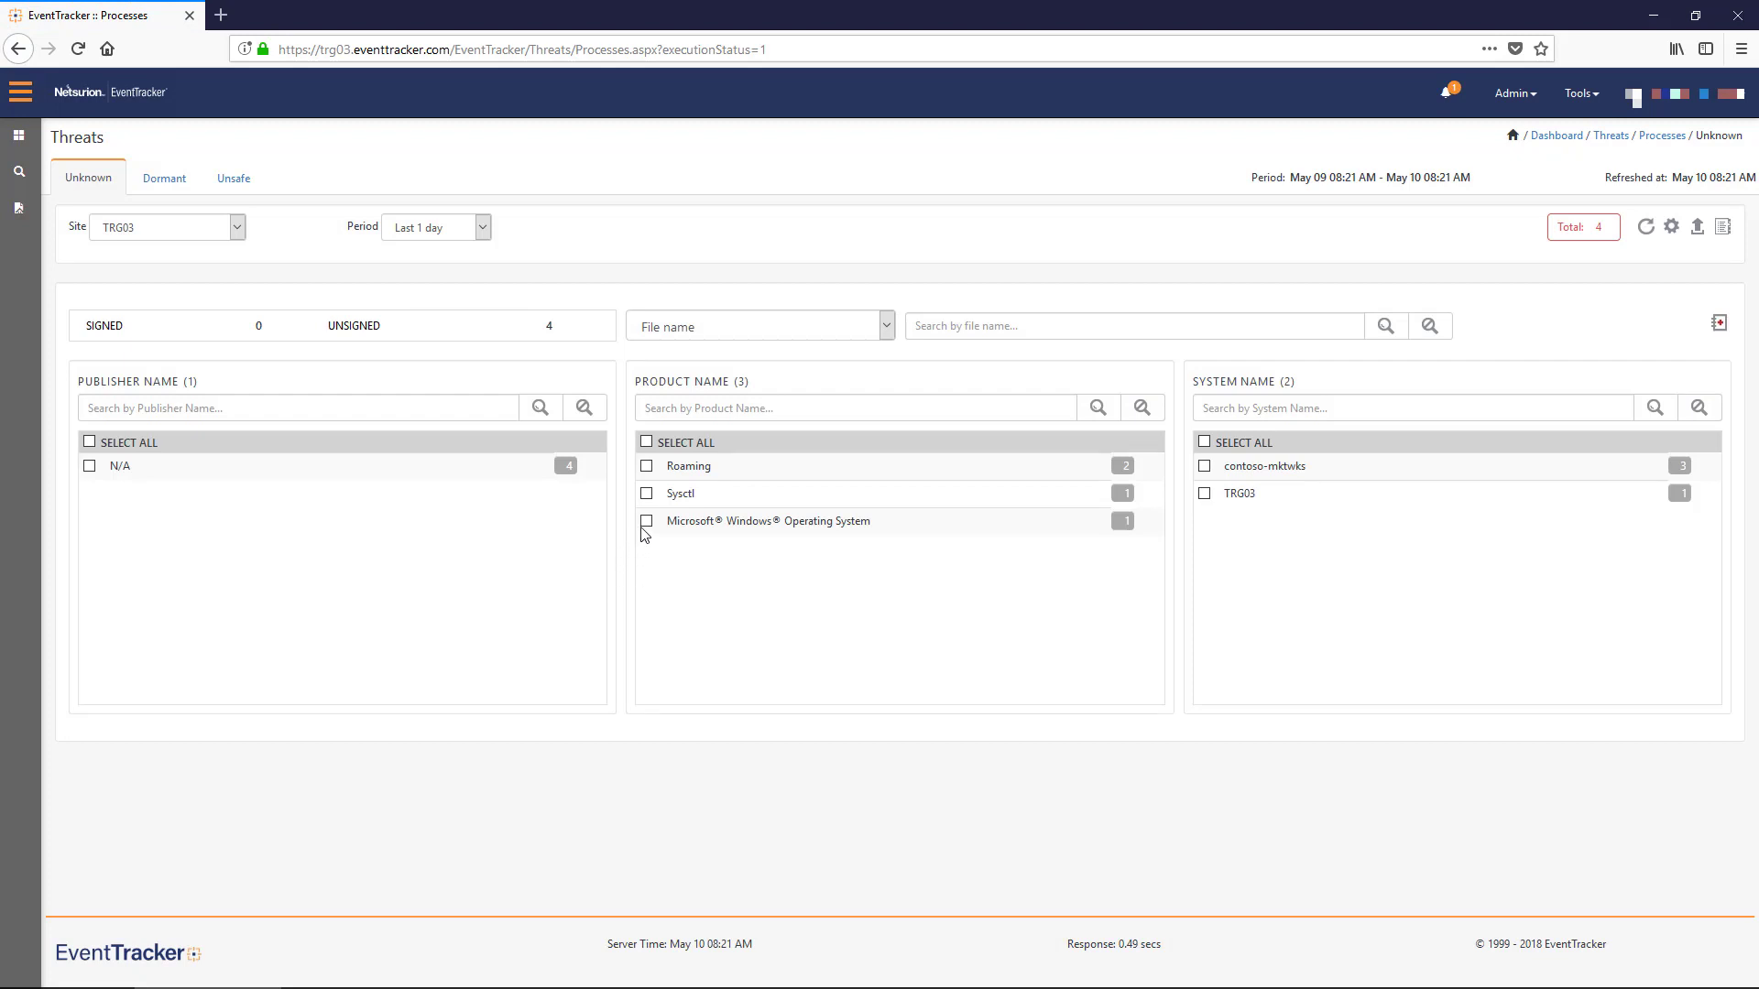
left_click(647, 522)
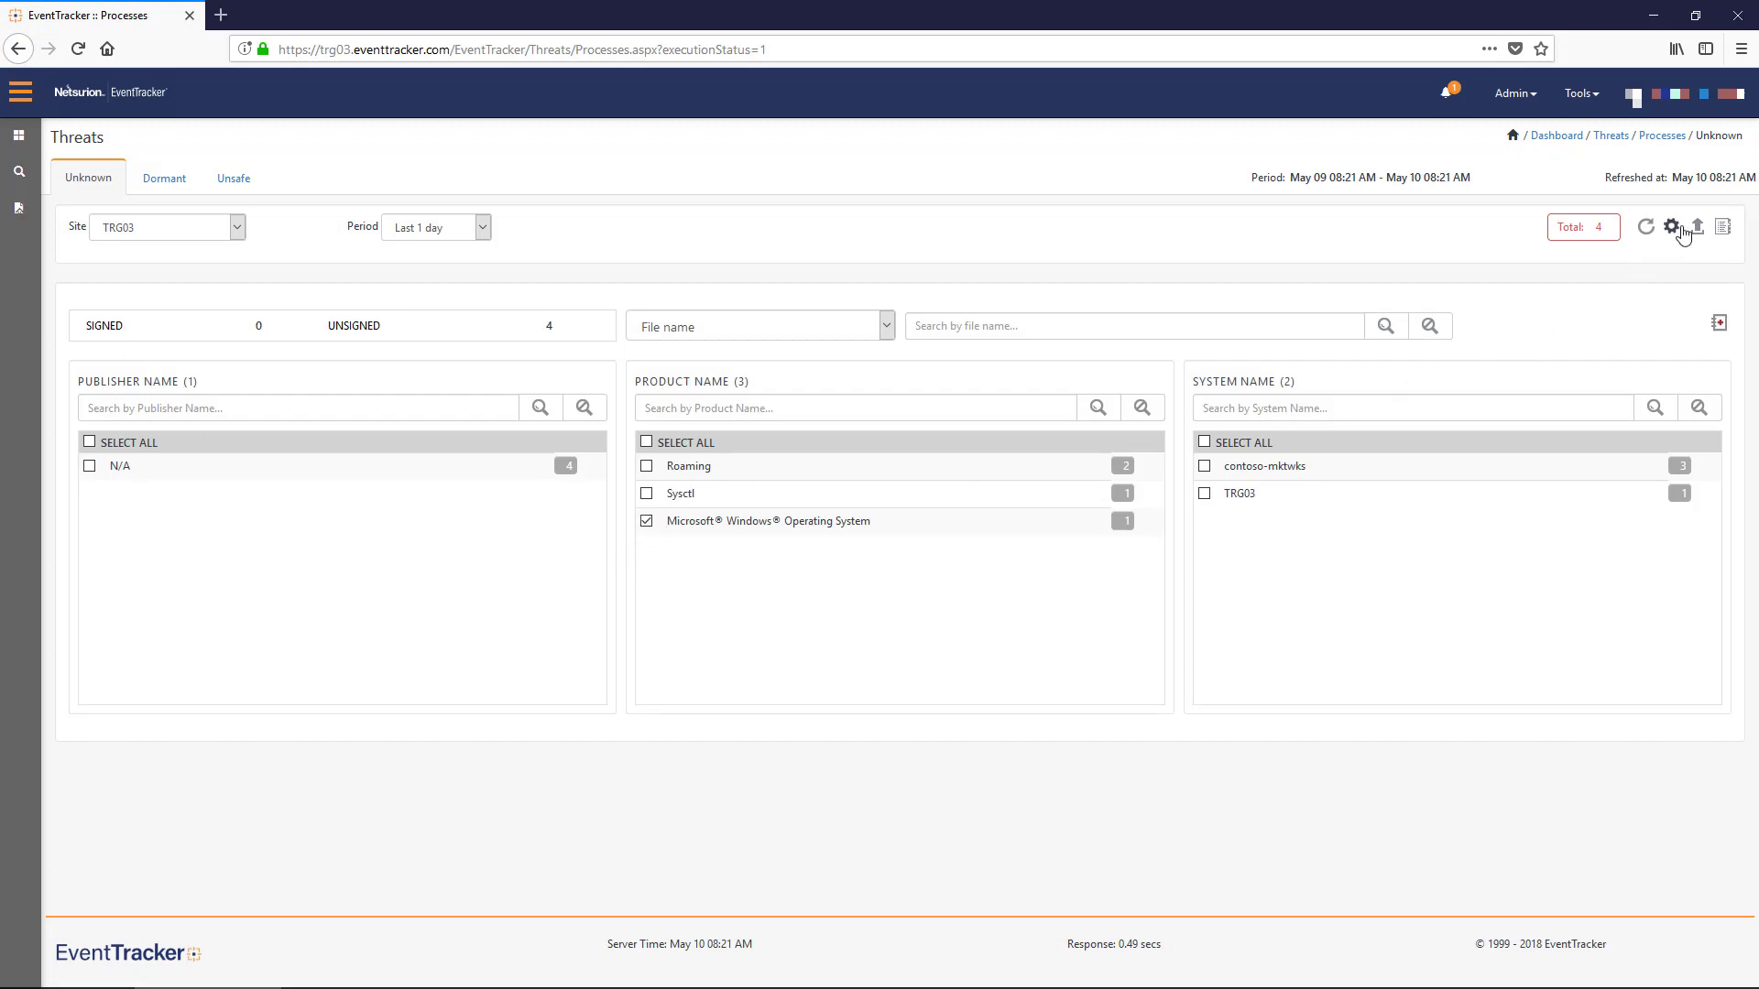